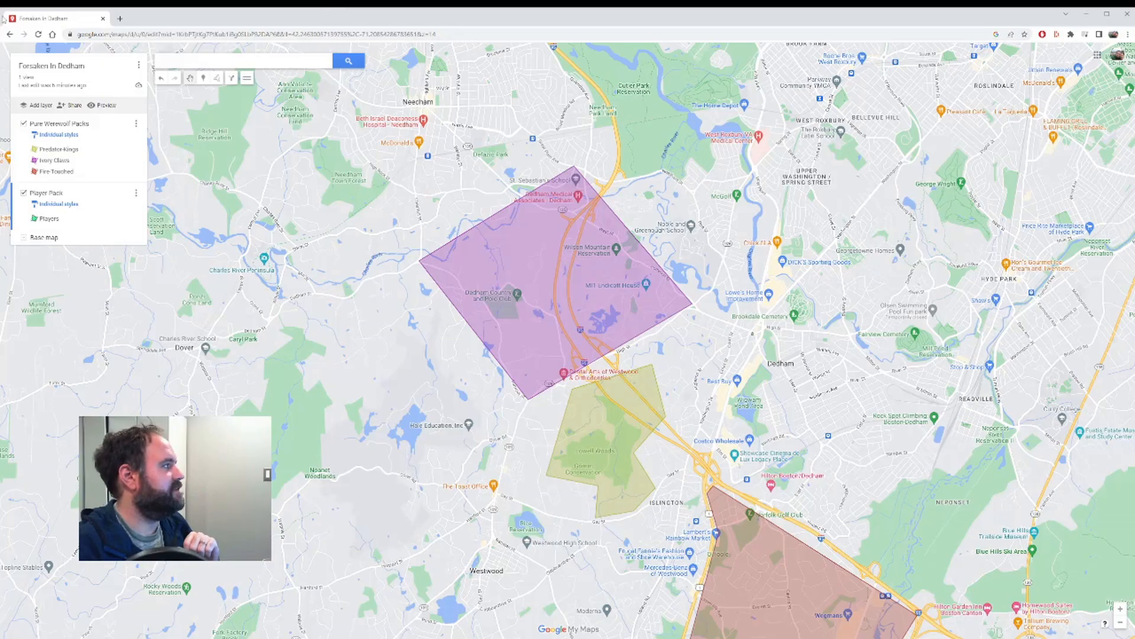
Step: Look over the werewolf pack territories around Dedham and the small player territory near High St in the town centre
drag(620, 440, 512, 337)
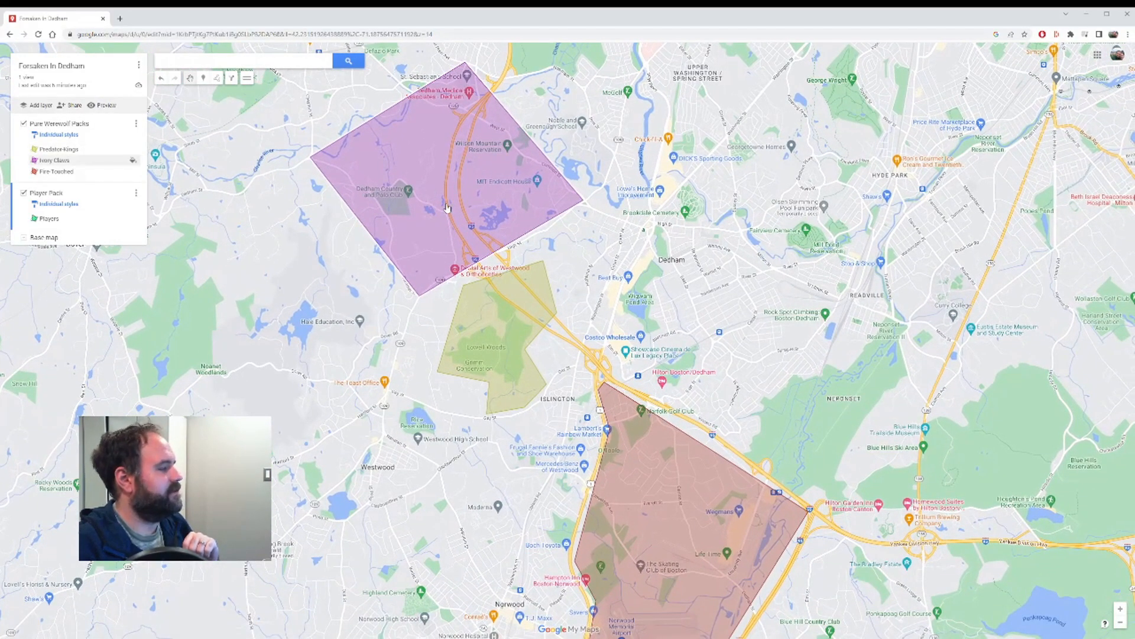
mouse_move(657, 478)
mouse_down()
mouse_move(626, 393)
mouse_move(649, 470)
mouse_up()
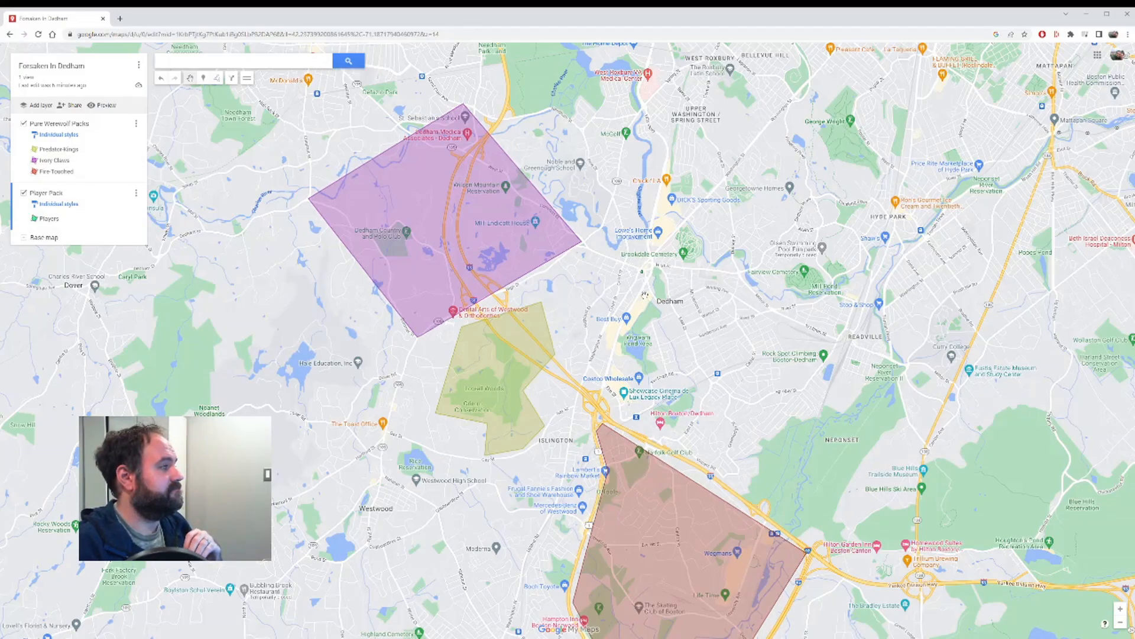
scroll(644, 277, up, 2)
scroll(644, 276, up, 2)
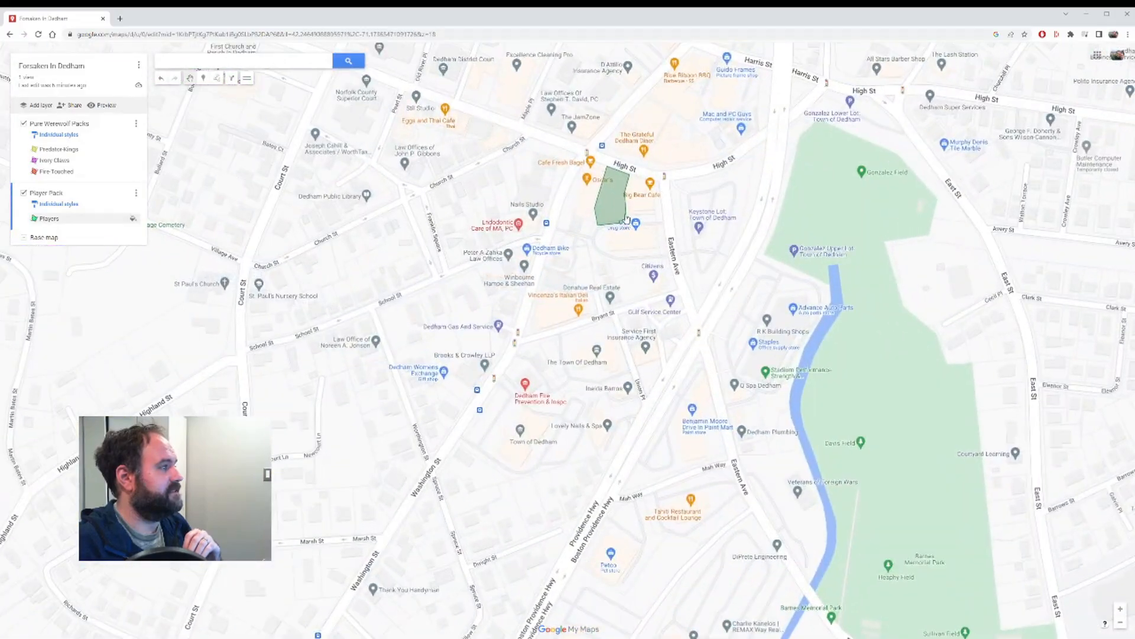
scroll(616, 193, down, 3)
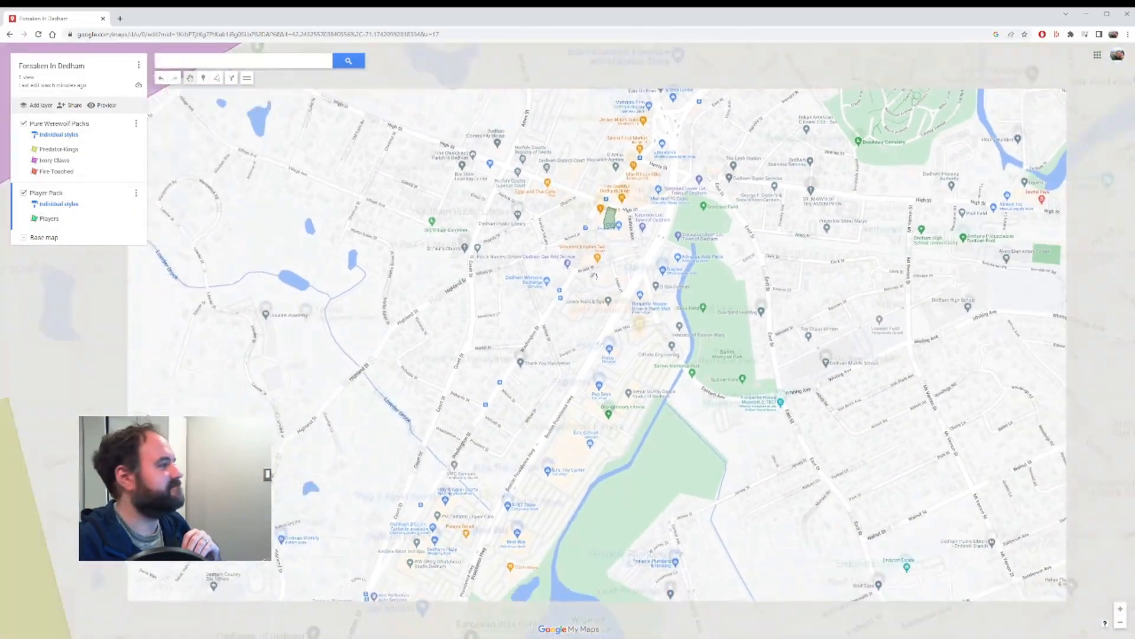
scroll(556, 308, down, 1)
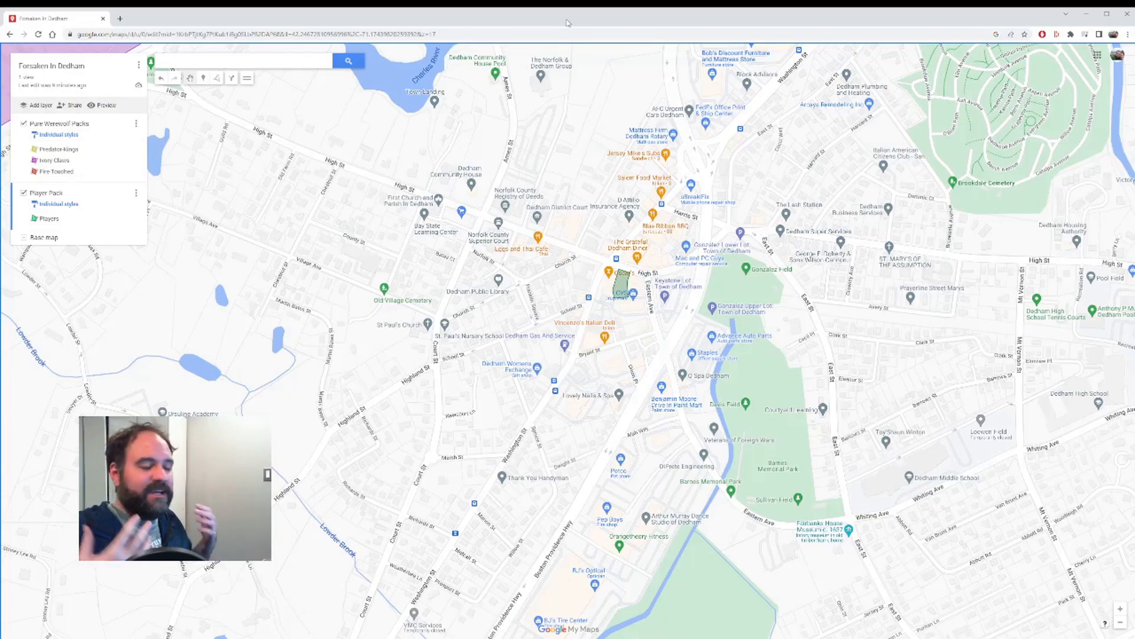
scroll(636, 332, down, 3)
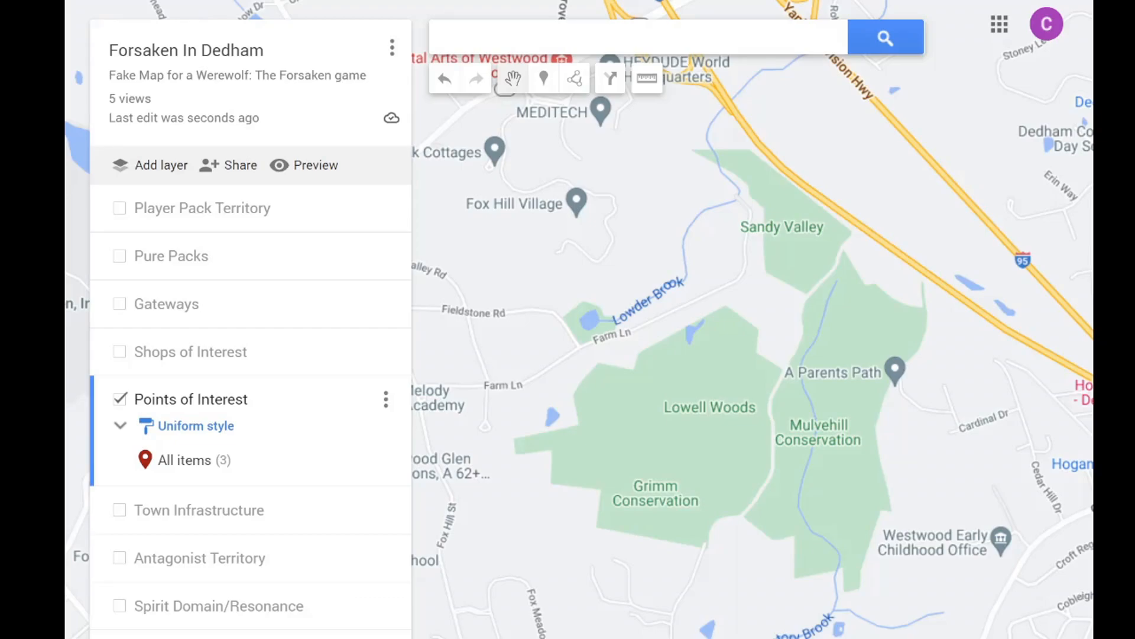
Step: Add a marker at the western side of Lowell Woods, titled "Crazy Cult" with the description "Anything like that", and save it
click(545, 84)
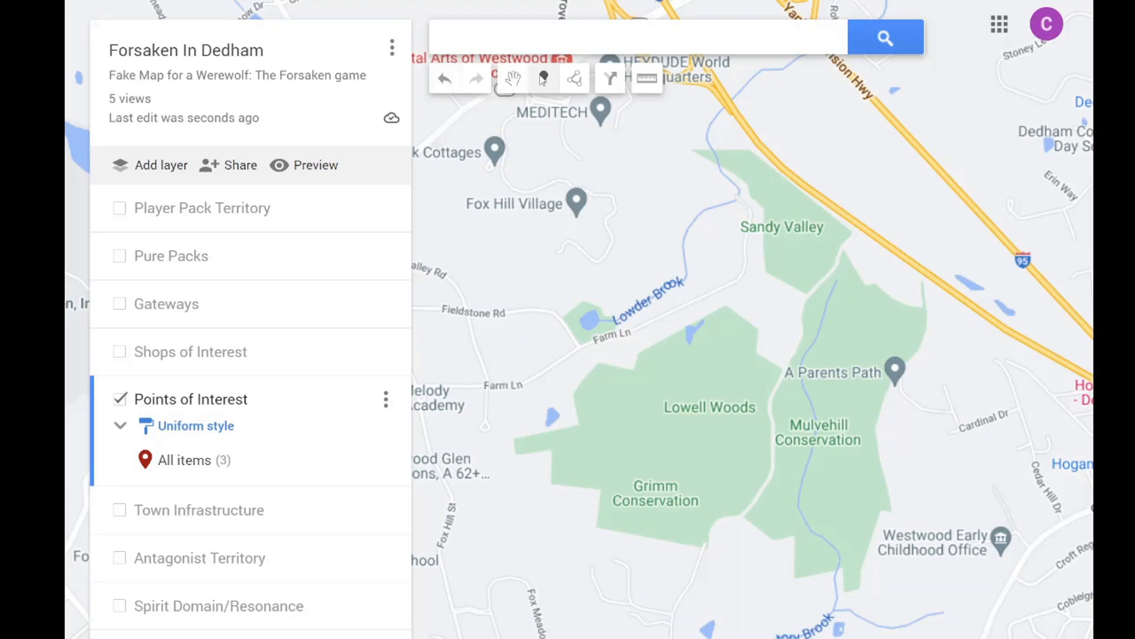
click(612, 410)
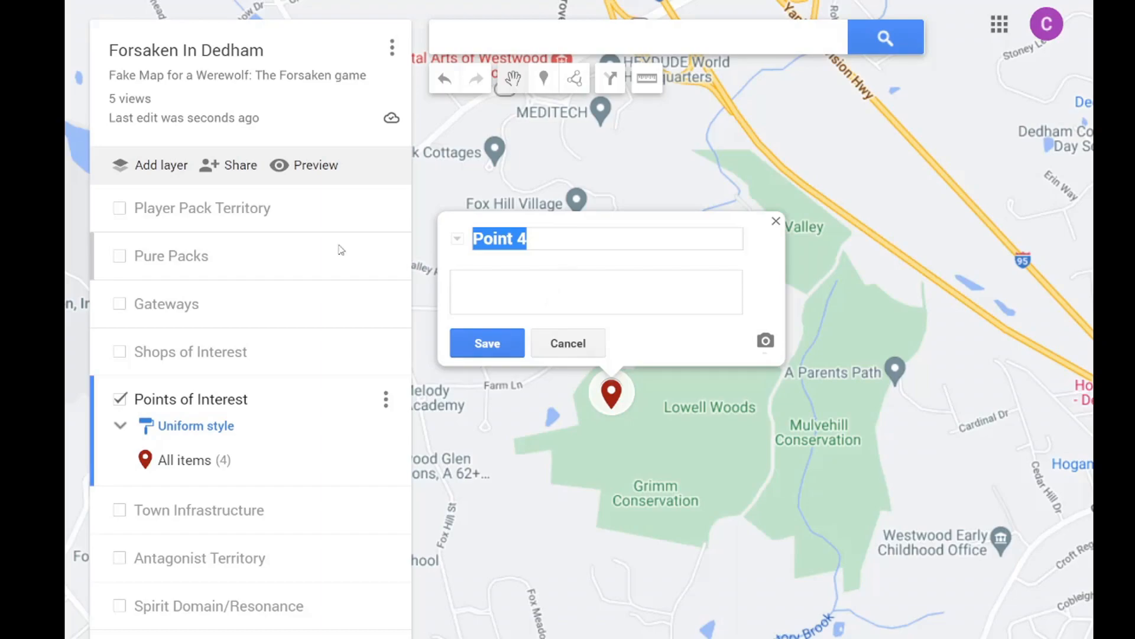
text(Crazy Cult)
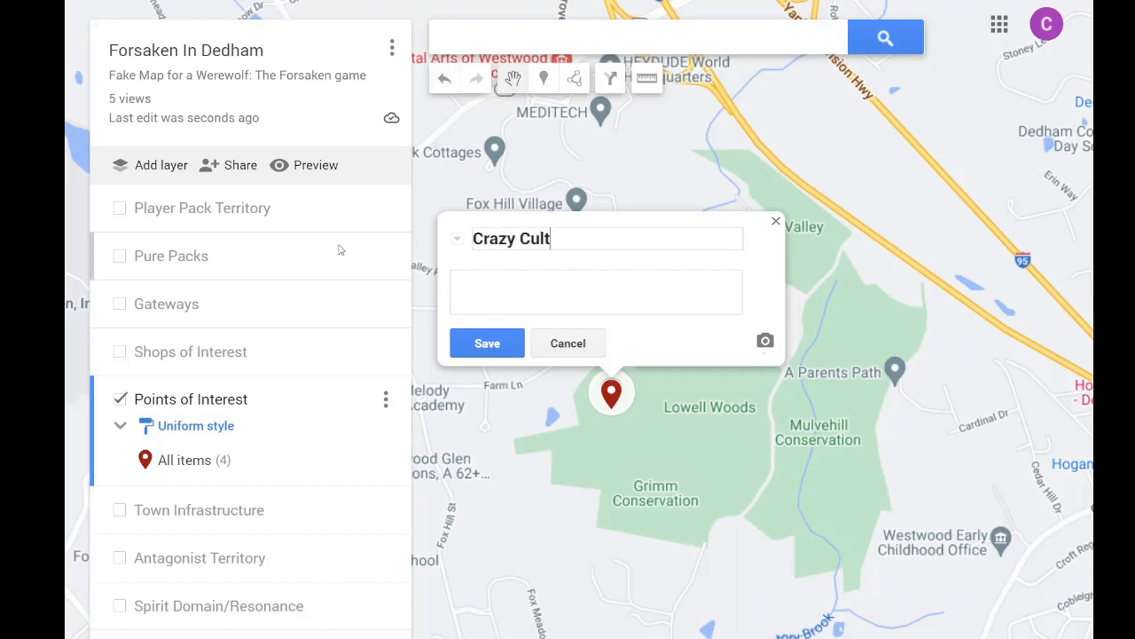
key(Tab)
text(Anything like that)
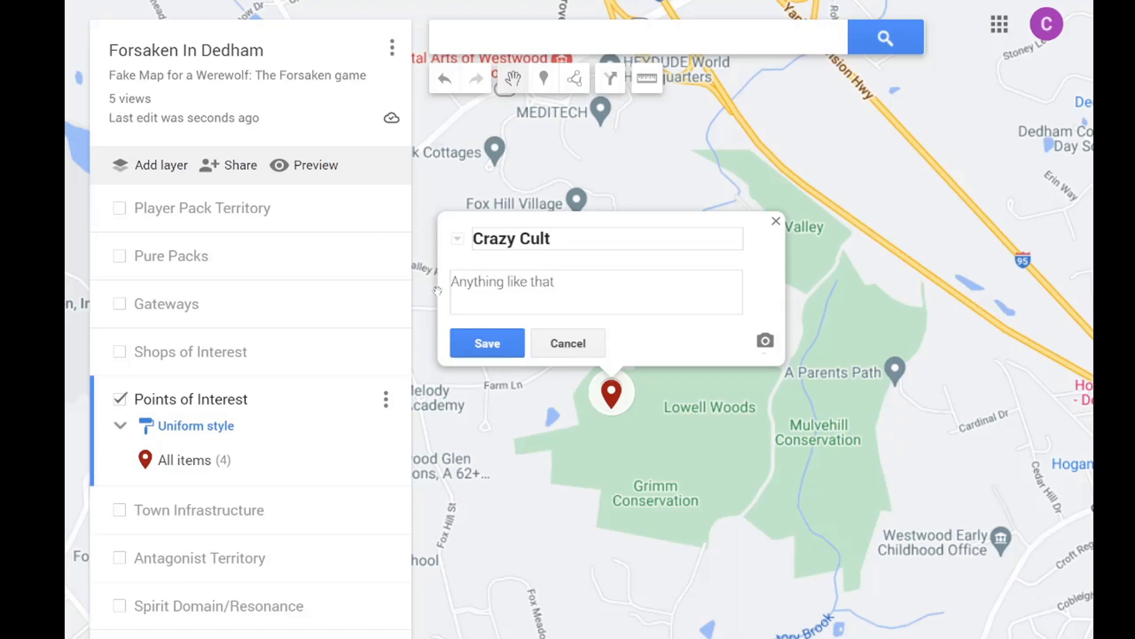
click(500, 345)
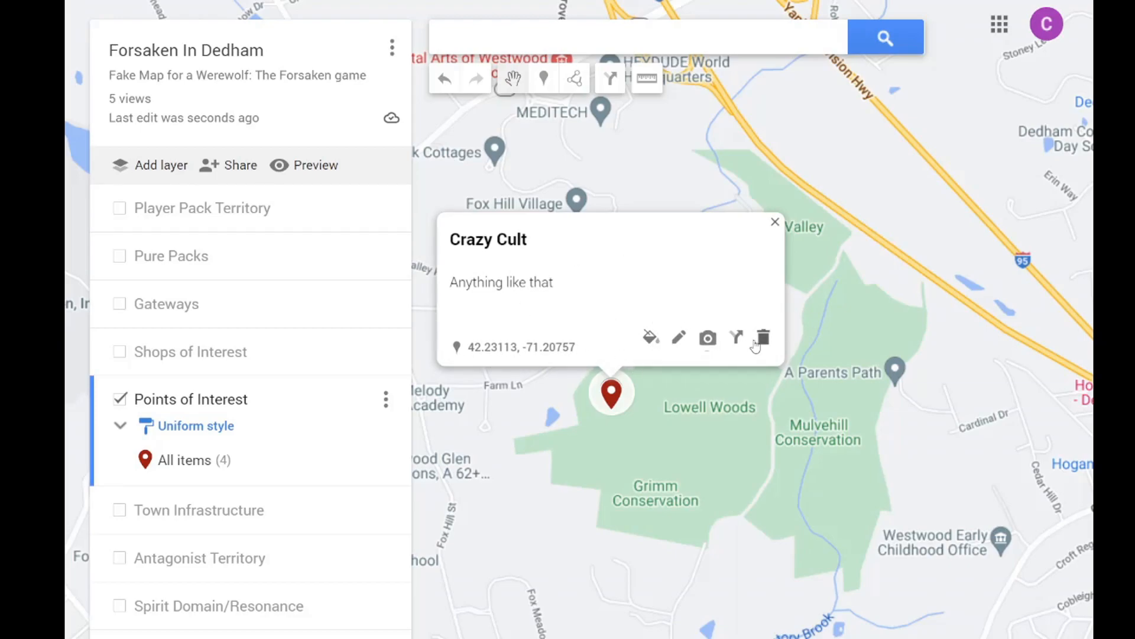
Step: Try orange as the colour for all items in the Points of Interest layer and switch back to dark red
click(650, 340)
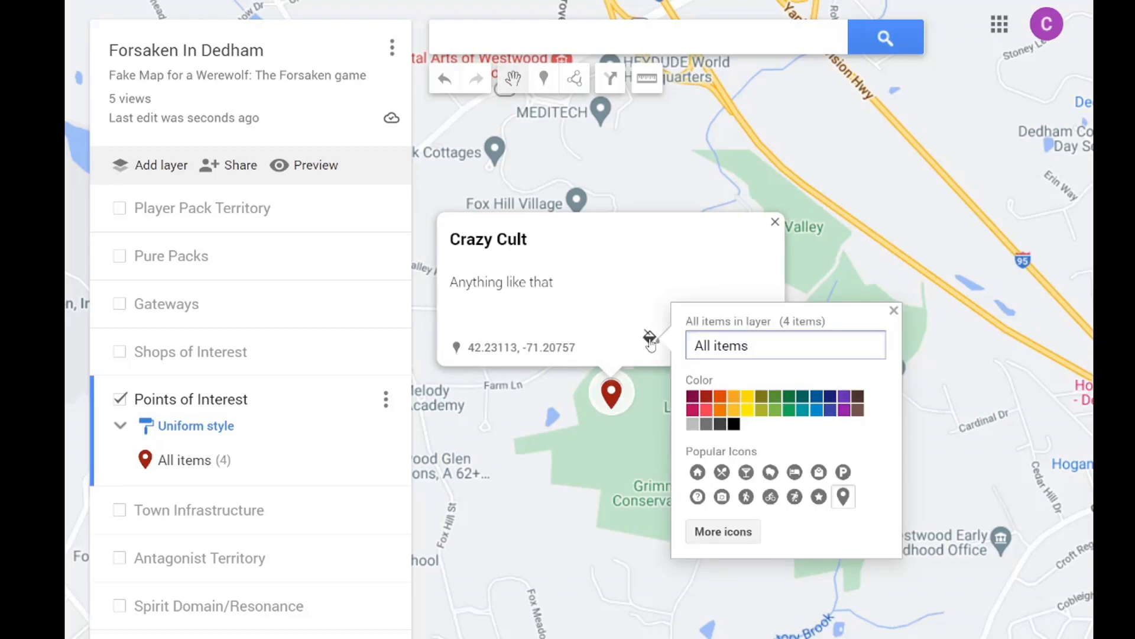
click(726, 400)
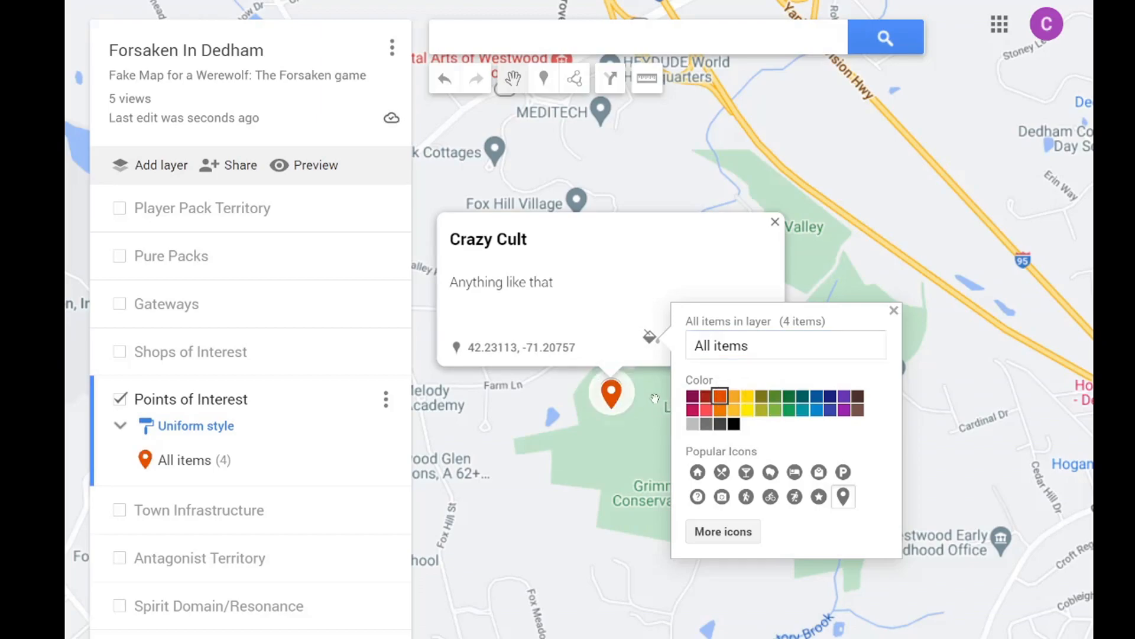
click(712, 402)
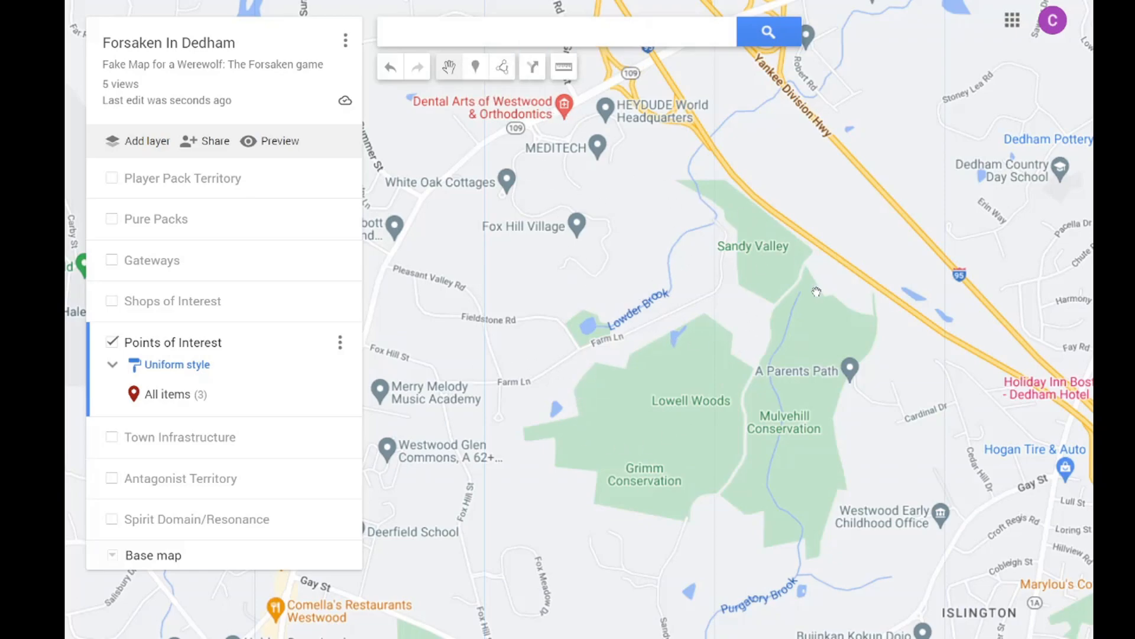
Step: Draw and save a four-sided polygon of about 128 acres over Lowell Woods and Grimm Conservation, and delete it again
click(503, 69)
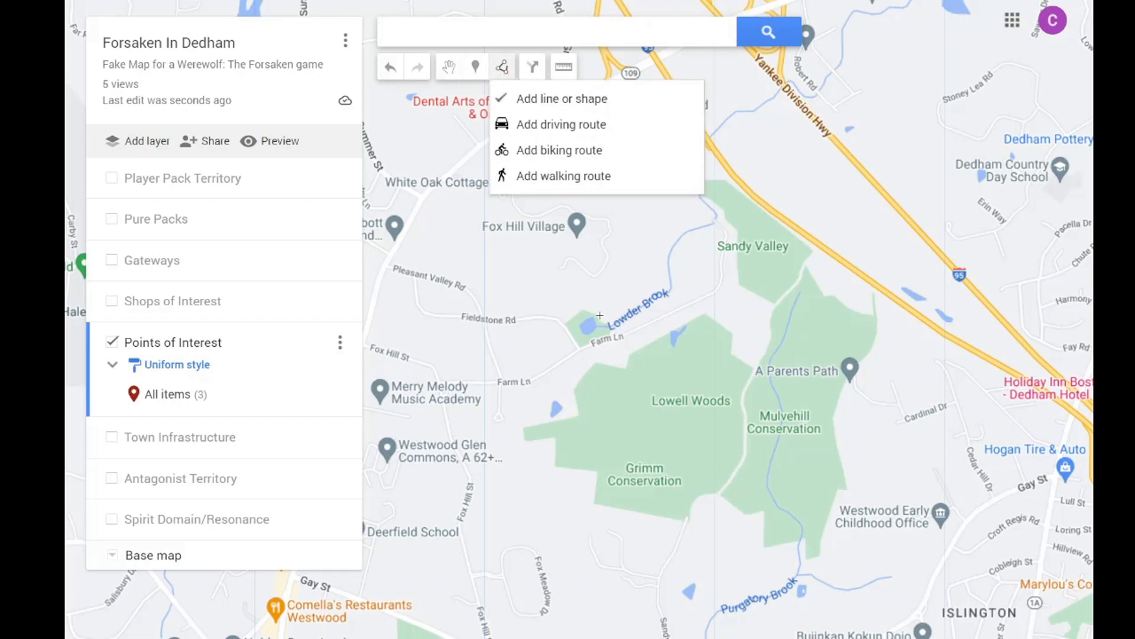
click(565, 98)
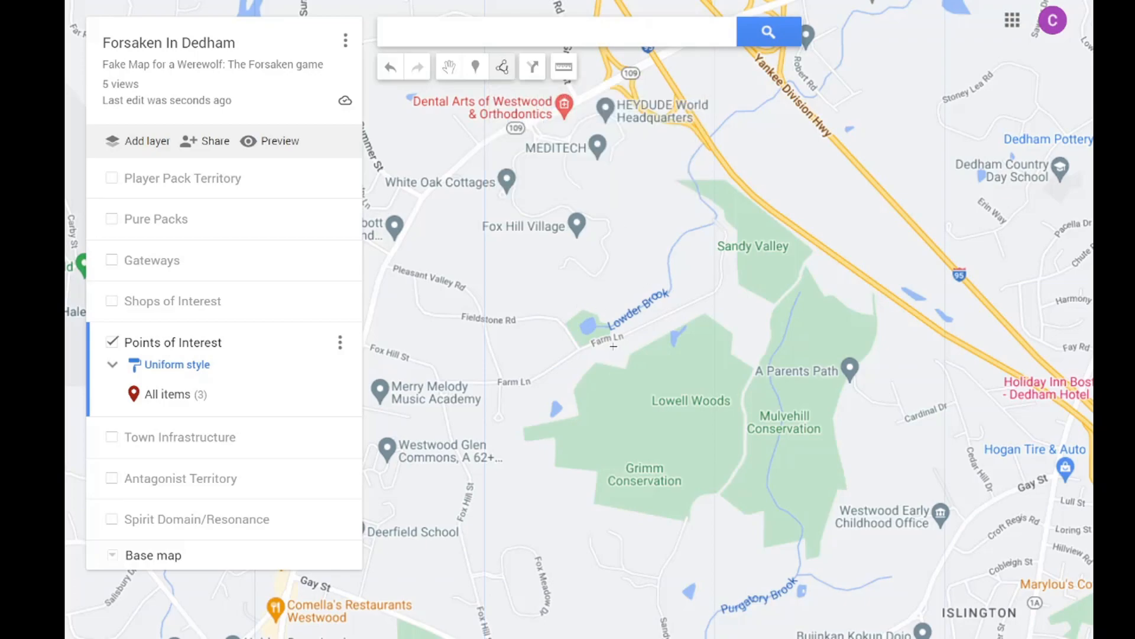
click(581, 365)
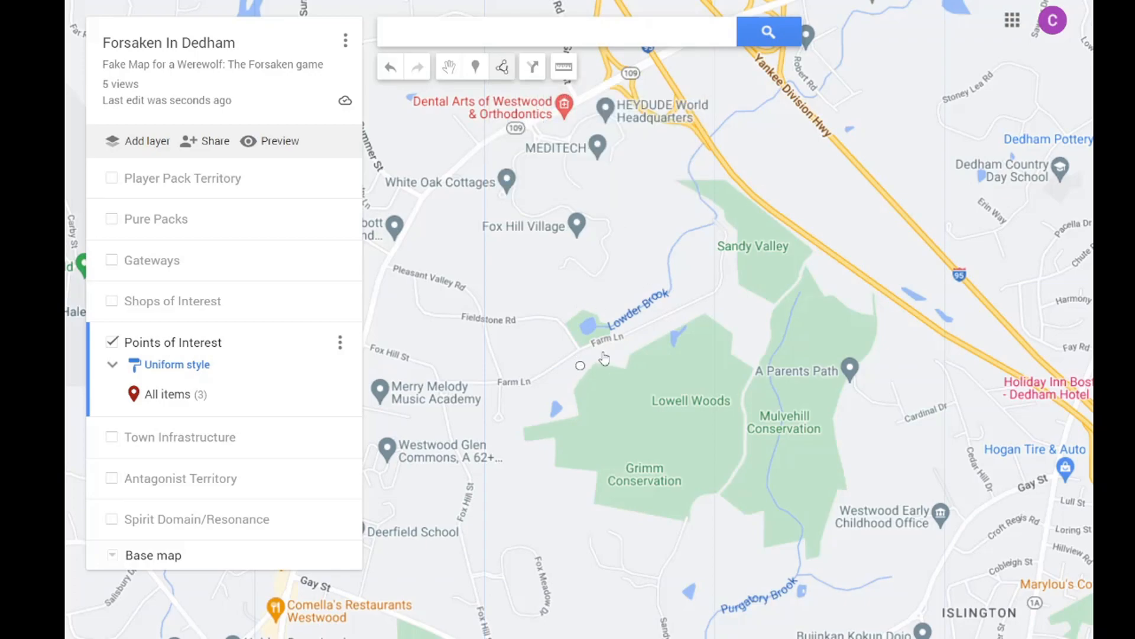
click(763, 291)
click(821, 444)
click(649, 528)
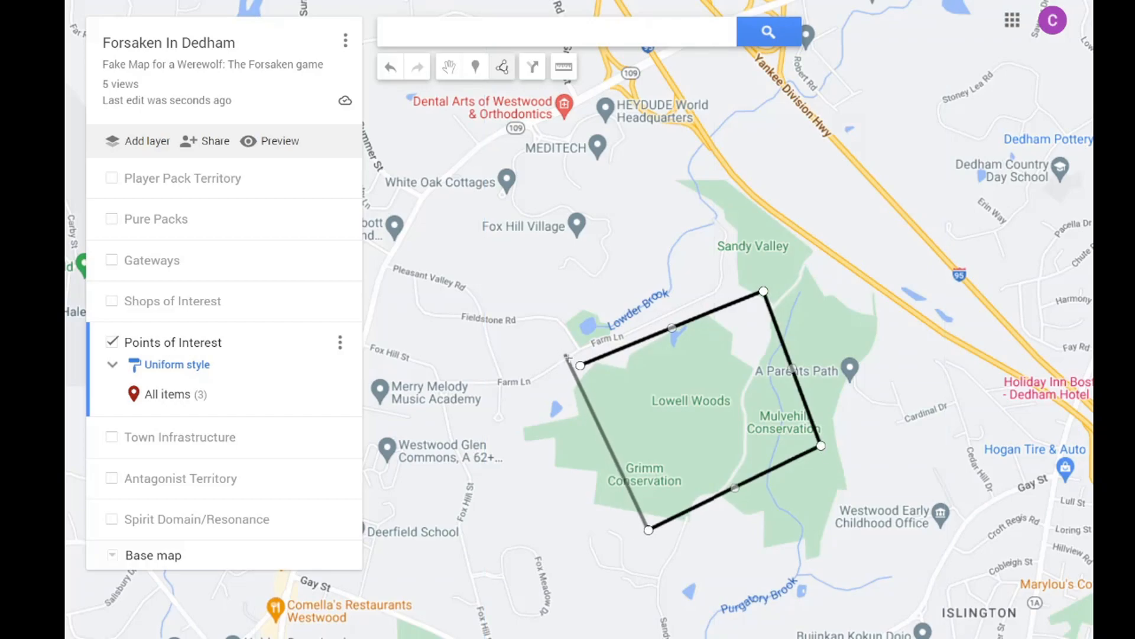
click(581, 368)
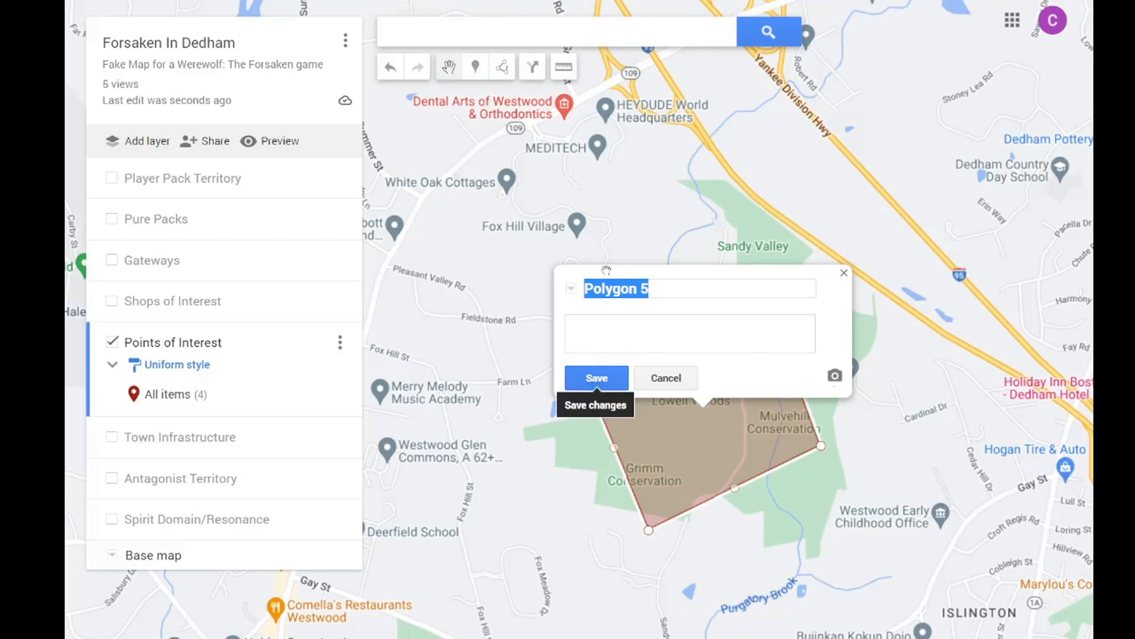
click(611, 382)
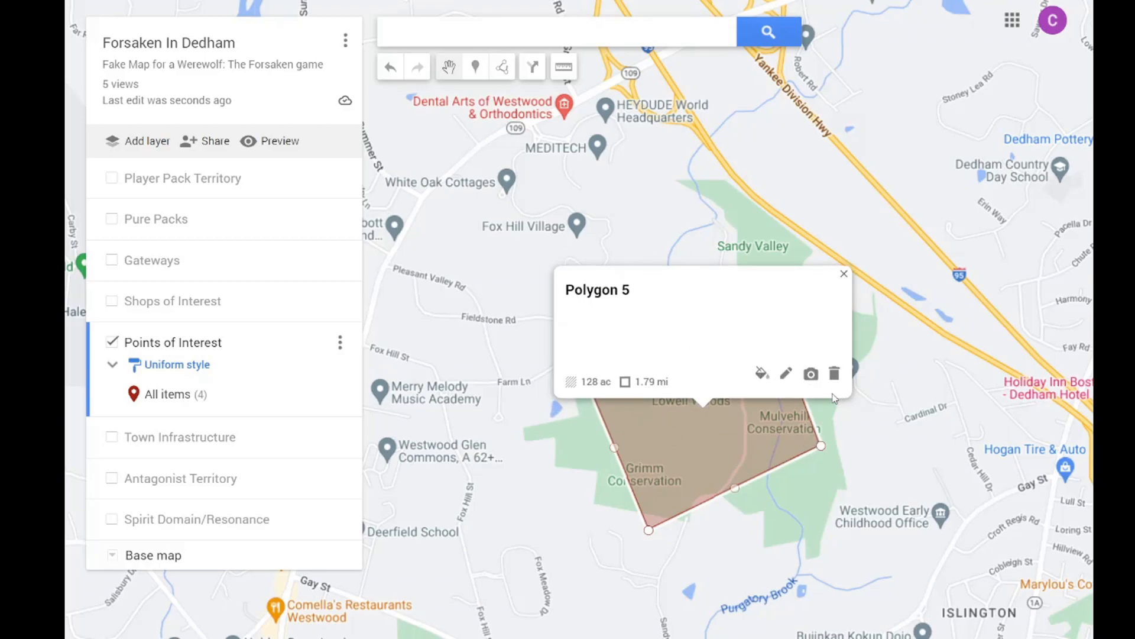
click(835, 375)
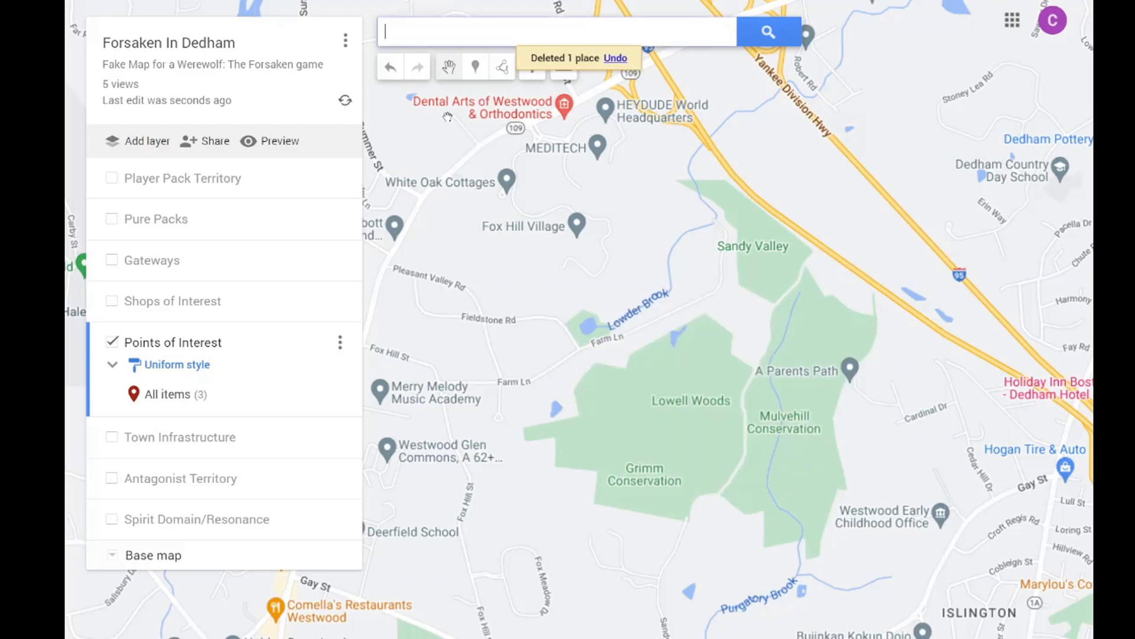
Step: Draw a straight two-point line from the western edge of Lowell Woods to below Sandy Valley, and delete it again
click(502, 67)
click(531, 103)
click(572, 423)
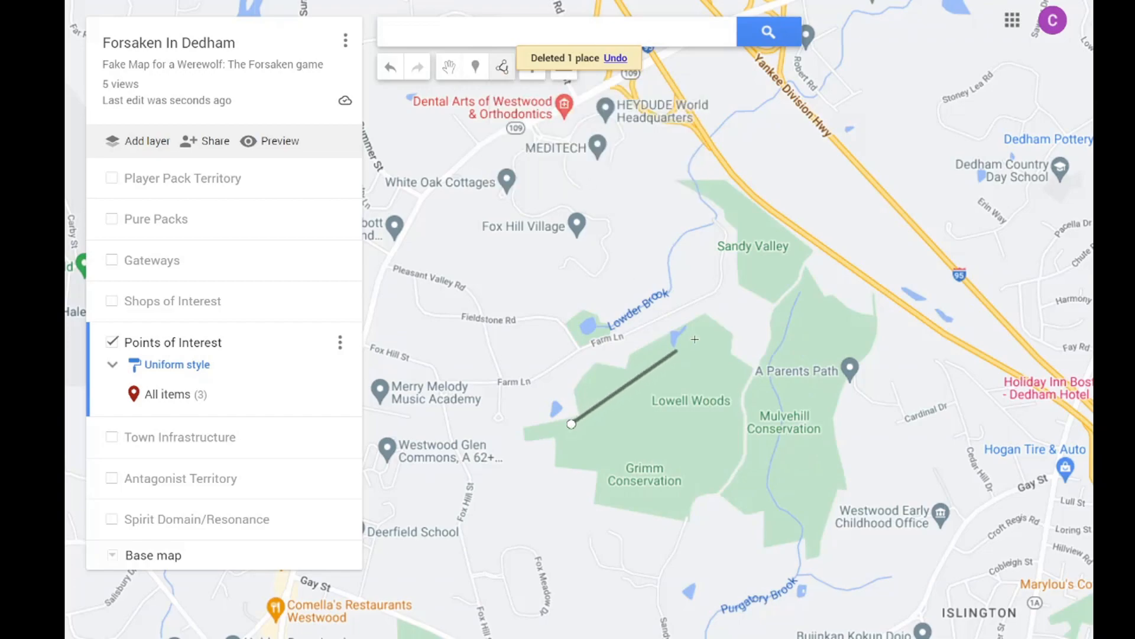
click(749, 312)
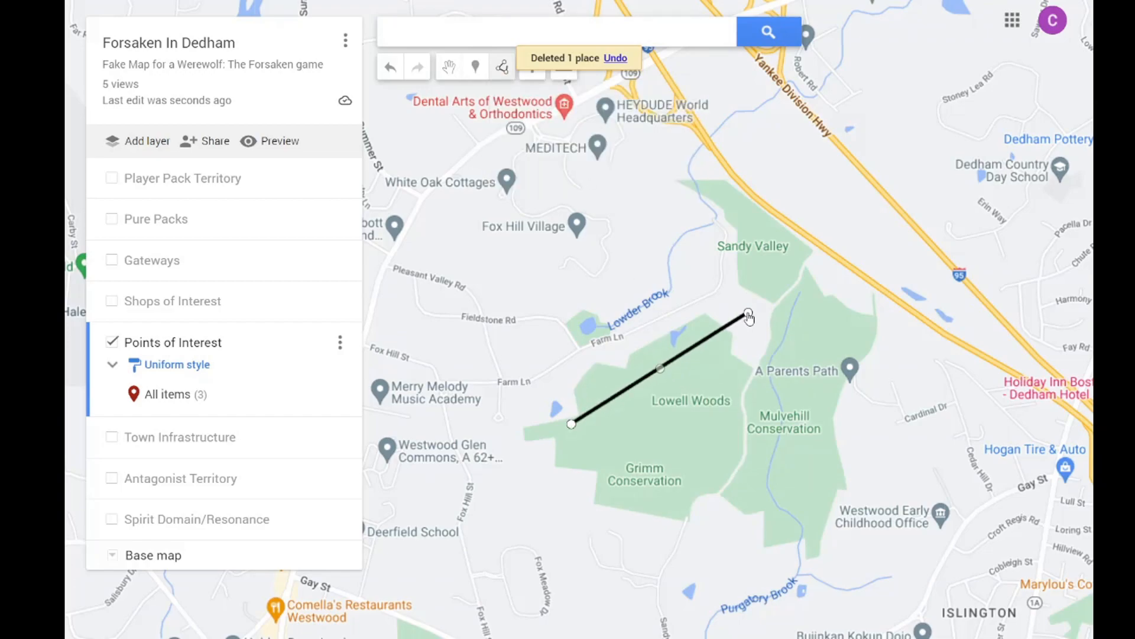
click(749, 314)
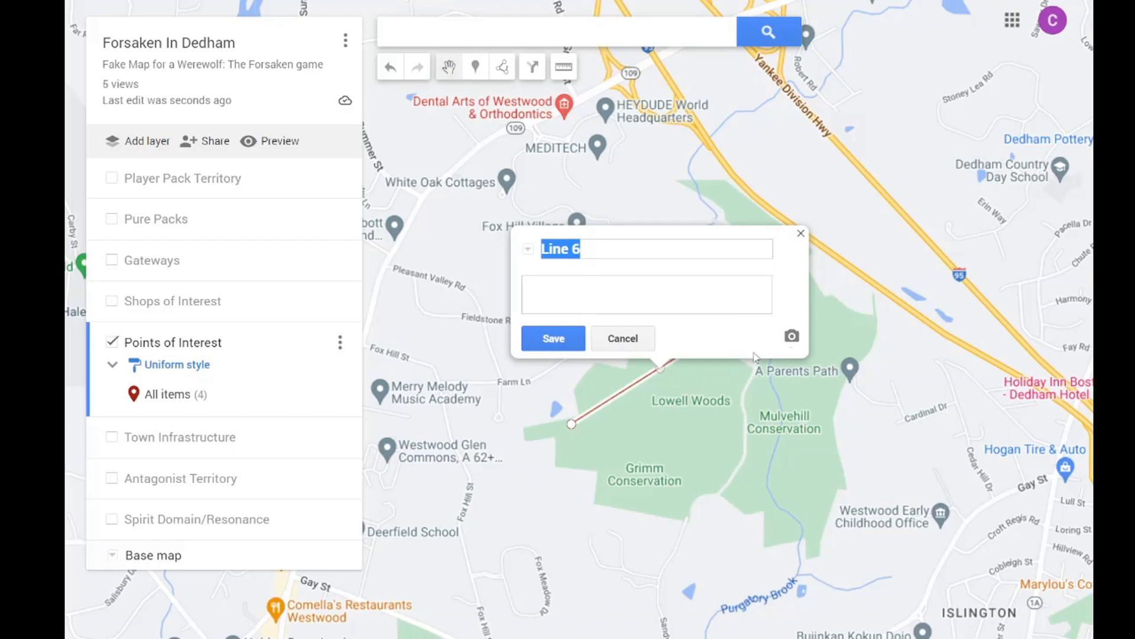
click(802, 234)
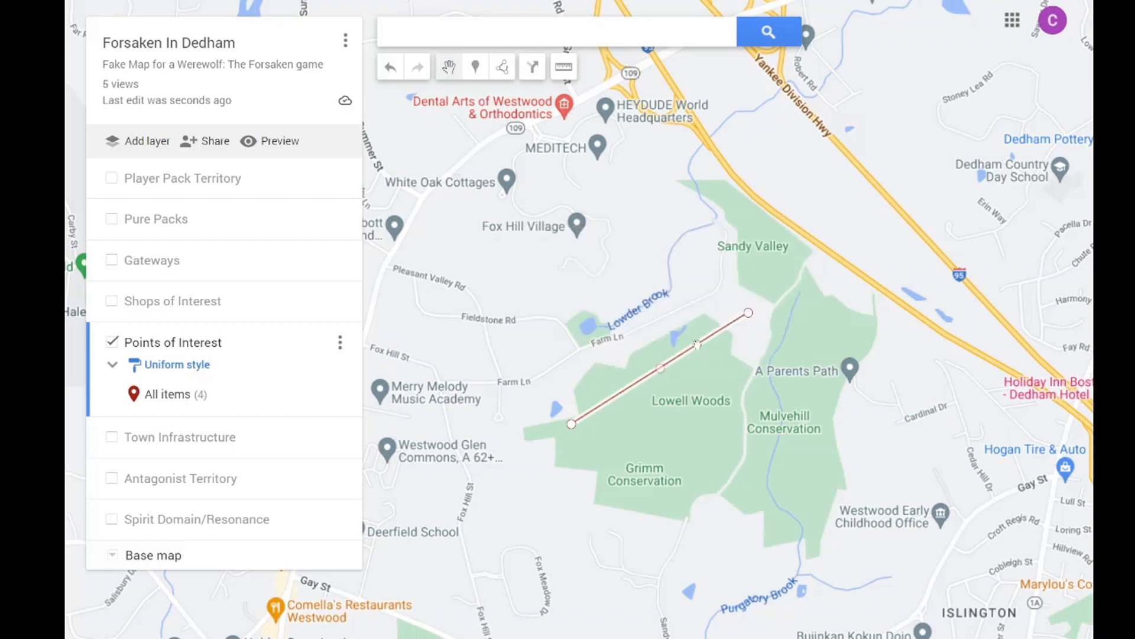
key(Delete)
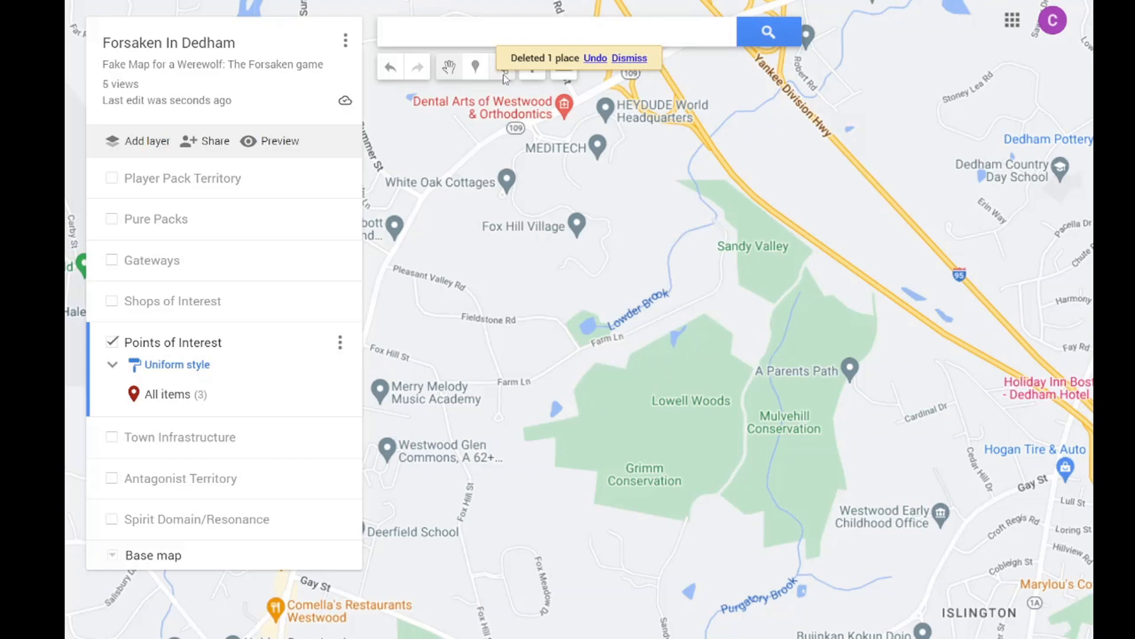
click(502, 74)
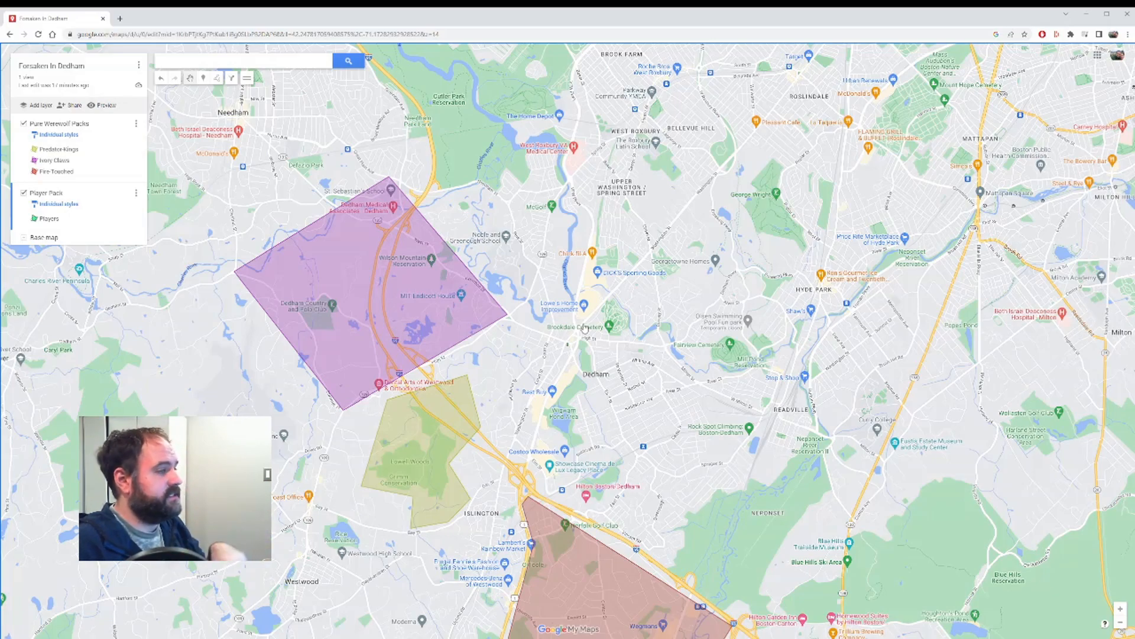
Step: Add a marker titled "Underworld Gate" inside Brookdale Cemetery in the Player Pack layer and save it
scroll(582, 335, up, 5)
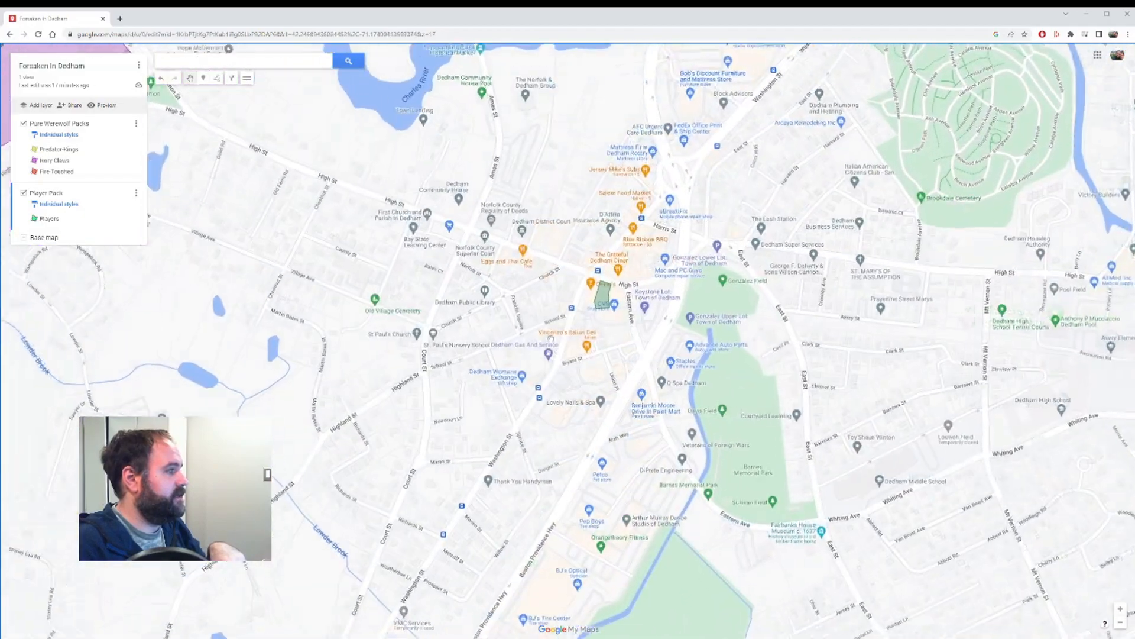
drag(542, 284, 542, 333)
drag(539, 323, 544, 331)
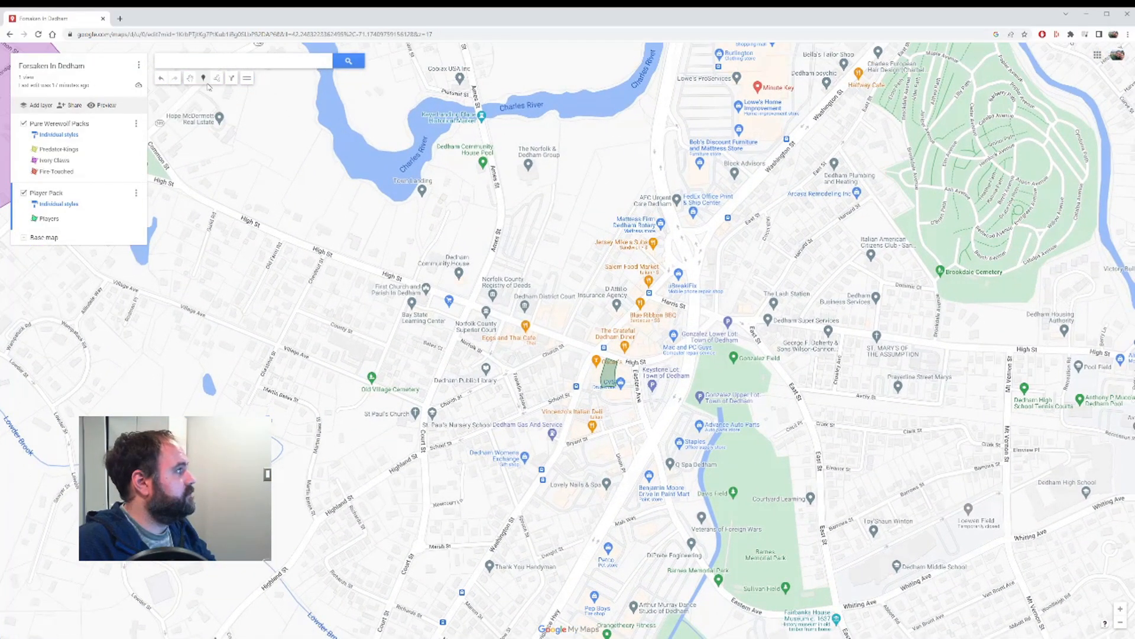
click(204, 78)
drag(584, 322, 496, 303)
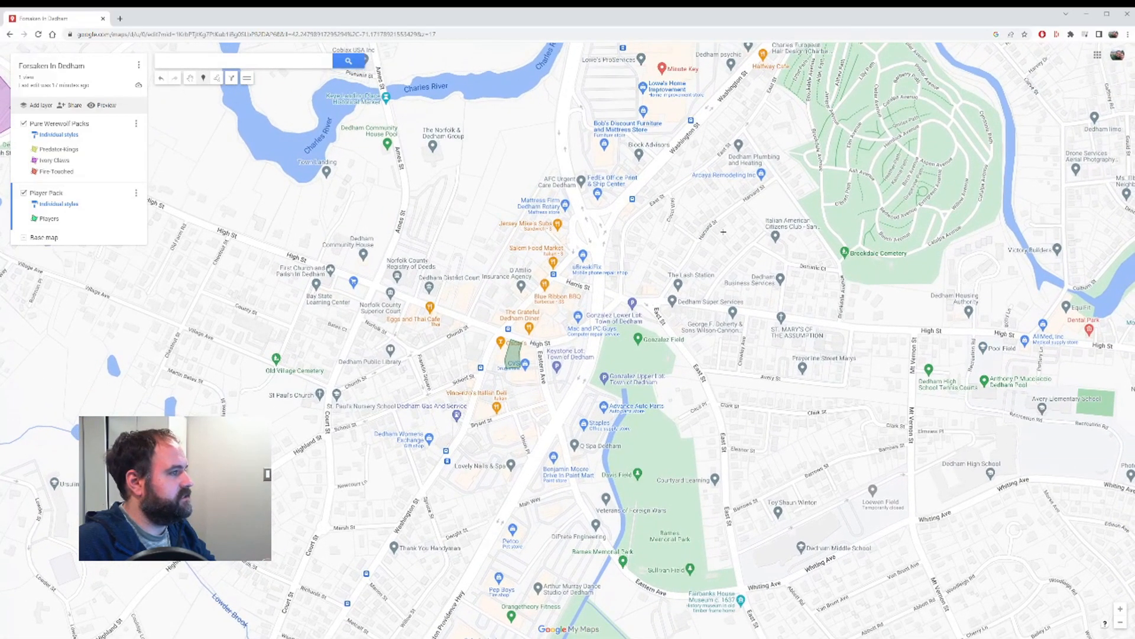
drag(723, 233, 638, 271)
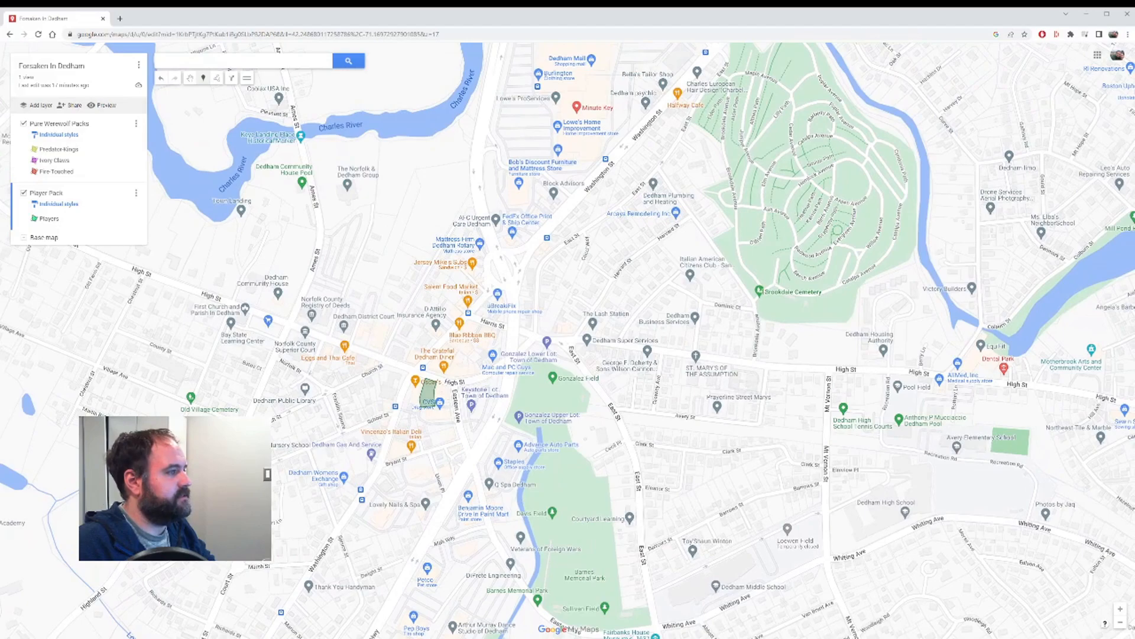
click(852, 180)
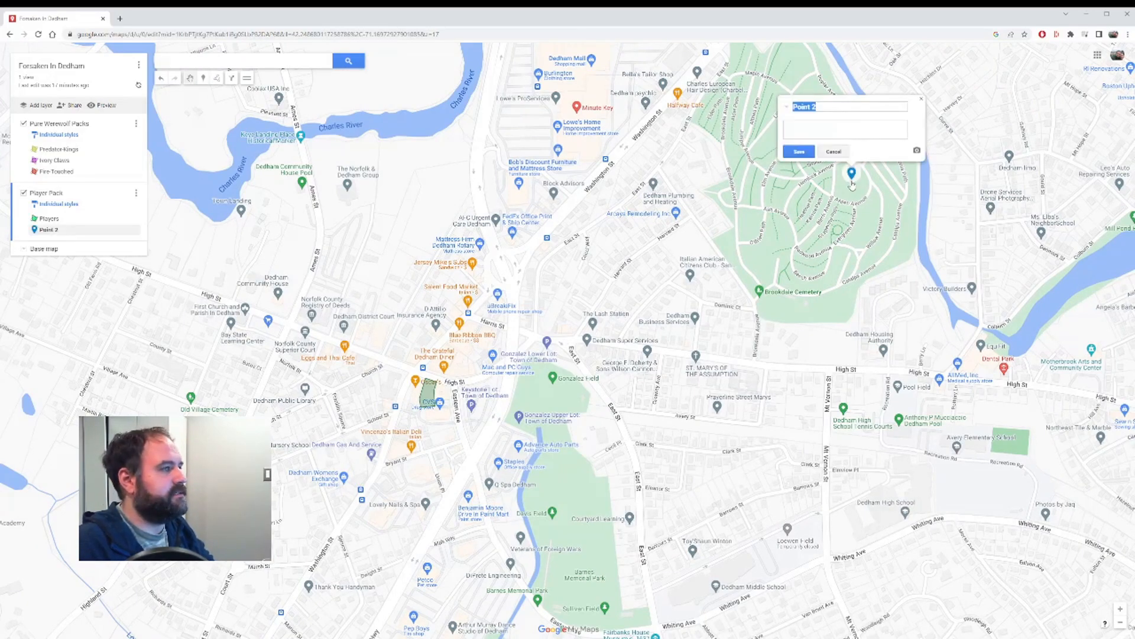
text(Underworld Gate)
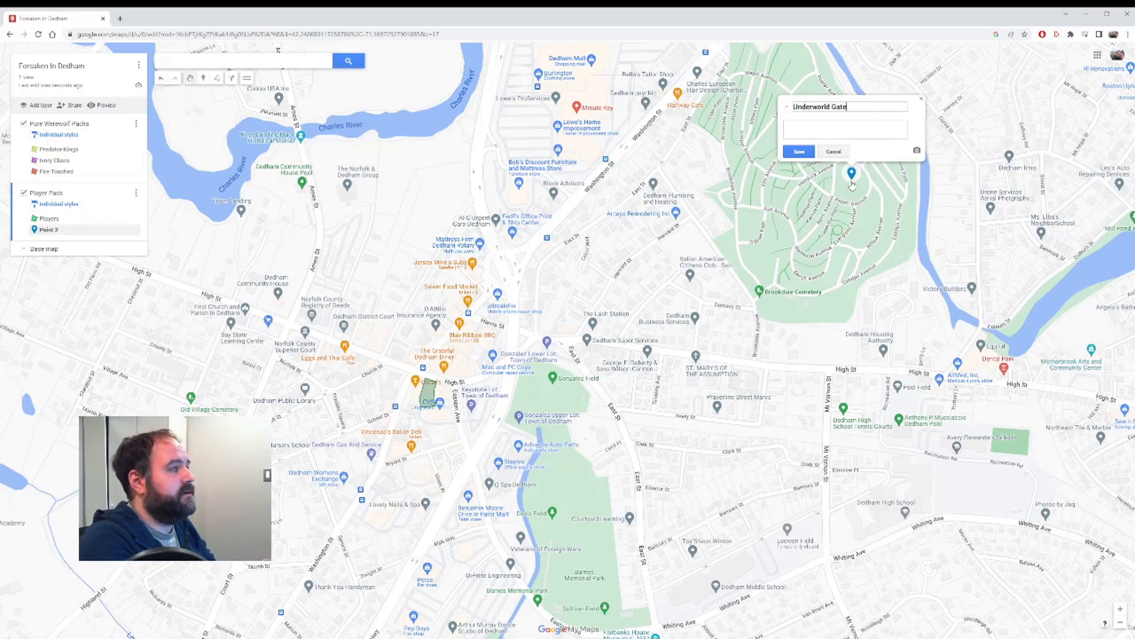
click(801, 152)
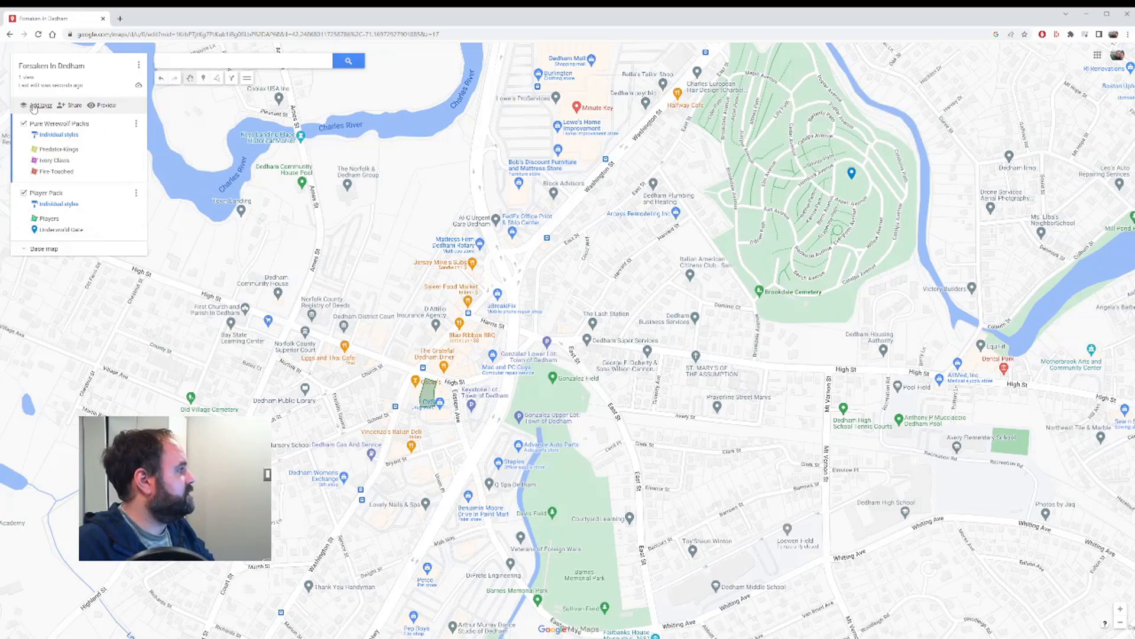
Step: Add a layer named "Gateways" and move the Underworld Gate marker from the Player Pack layer into it
click(37, 105)
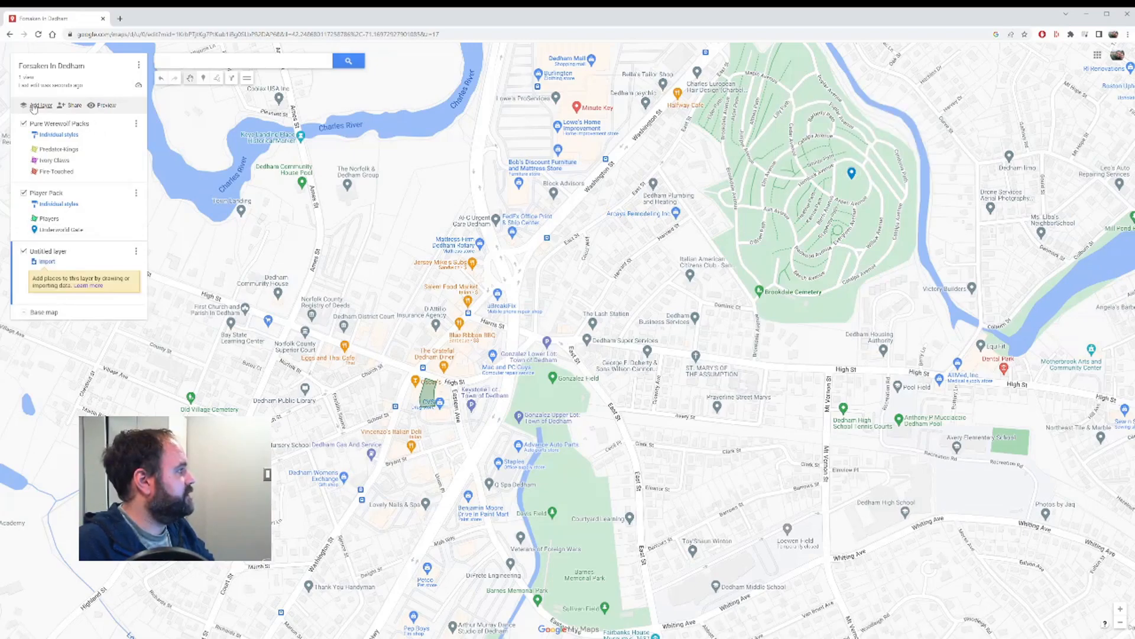
click(45, 254)
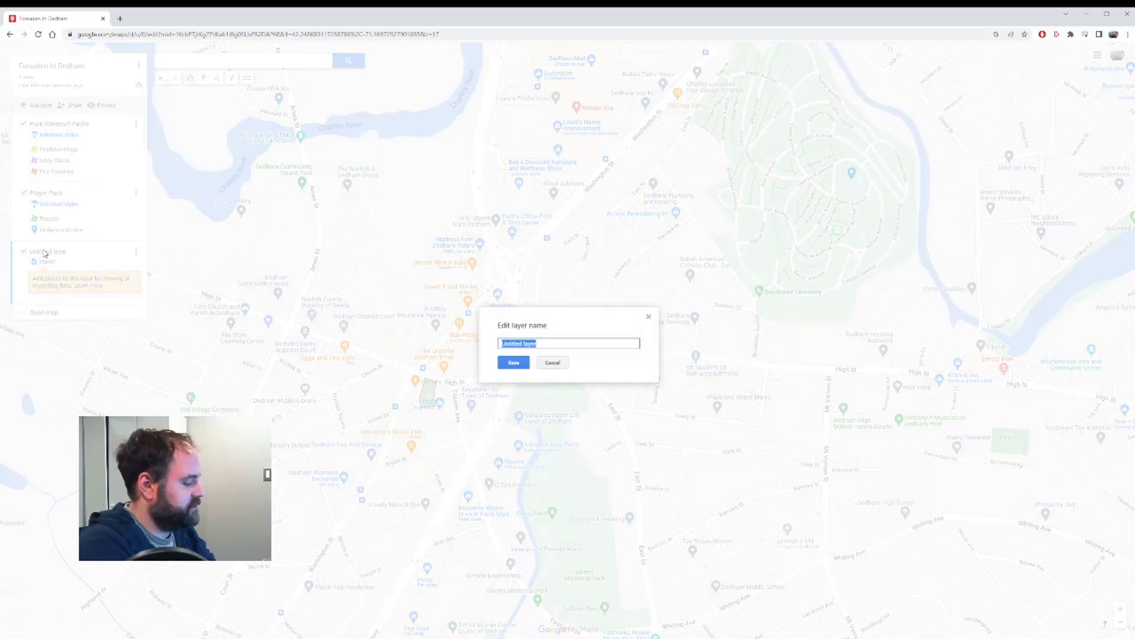
text(Gatewa)
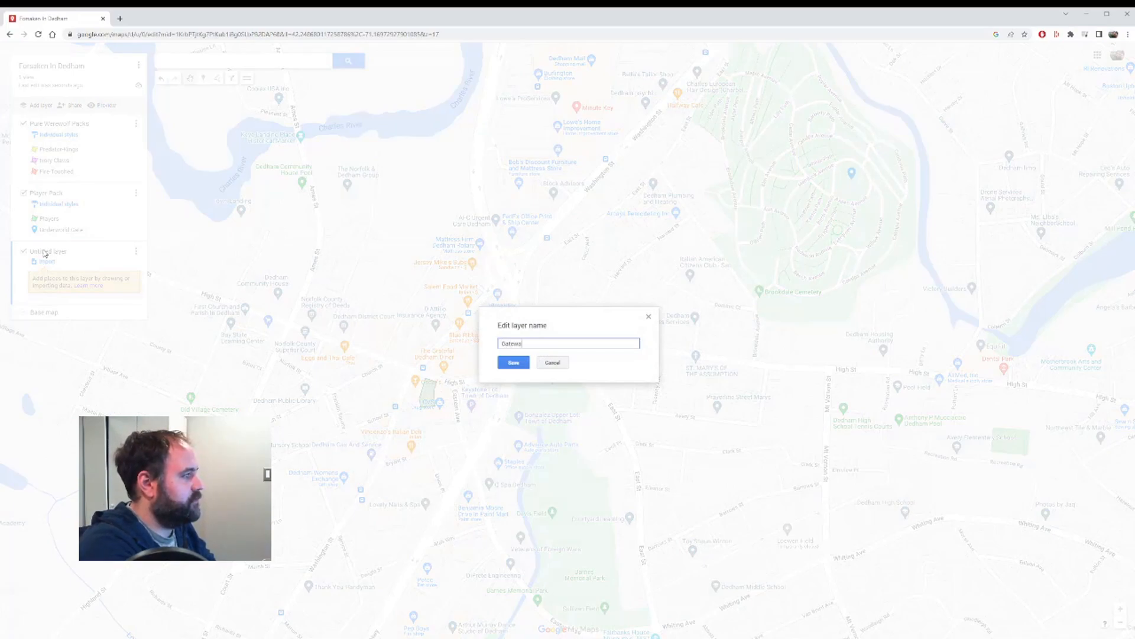
text(ys)
key(Return)
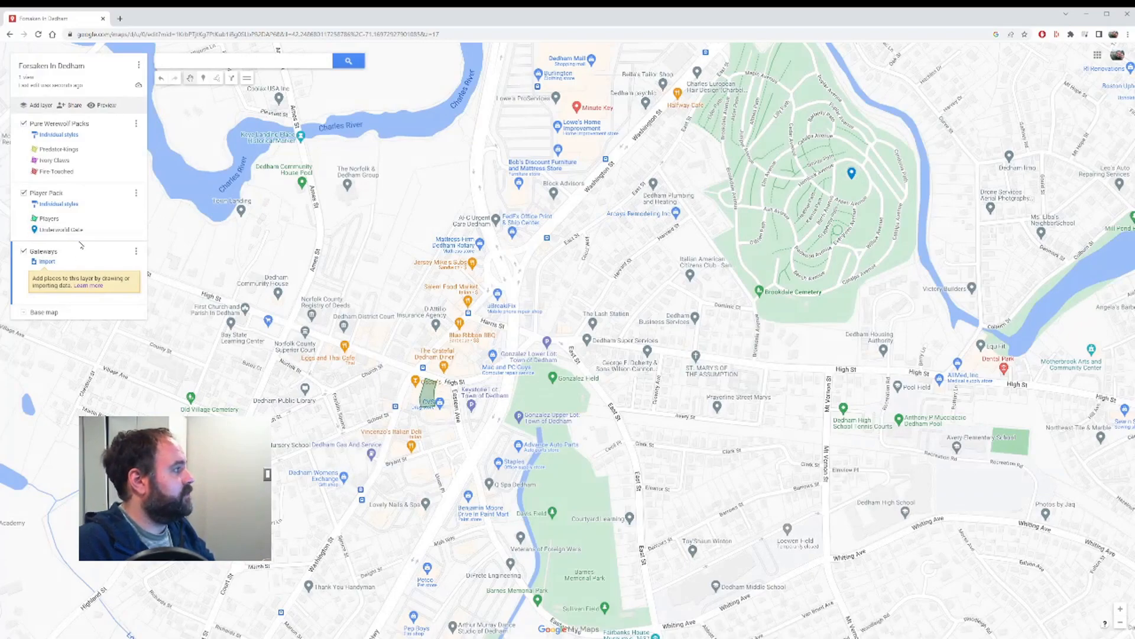
click(47, 231)
drag(65, 230, 61, 285)
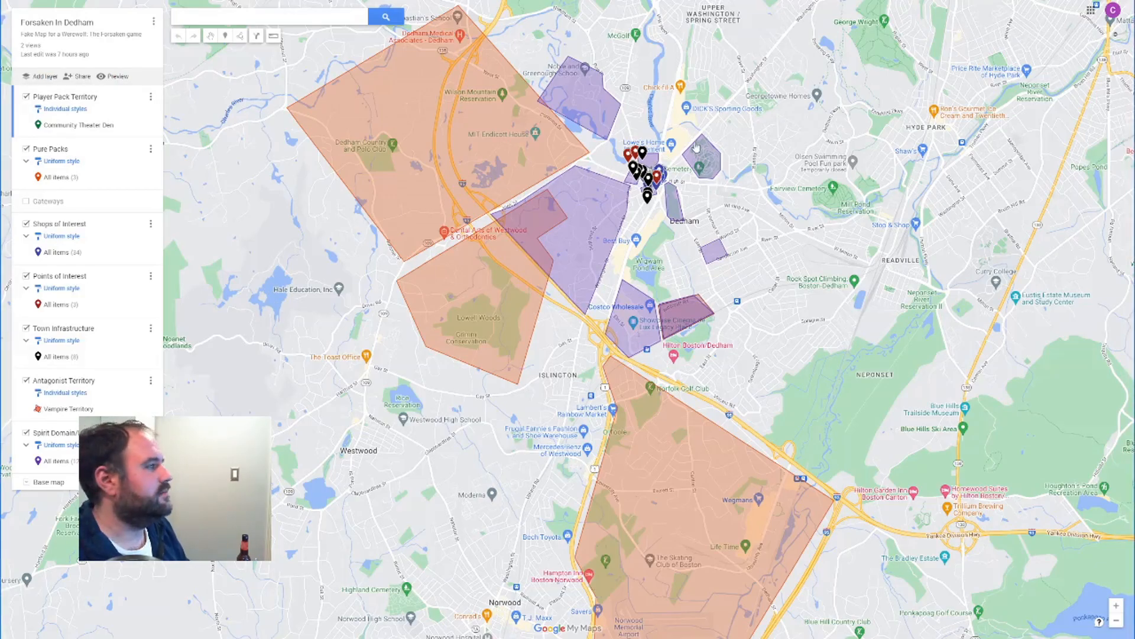
Step: Examine the shop markers around High St and Washington St and the red point-of-interest marker by Yoga Now, opening their details
scroll(699, 149, up, 3)
scroll(683, 168, up, 5)
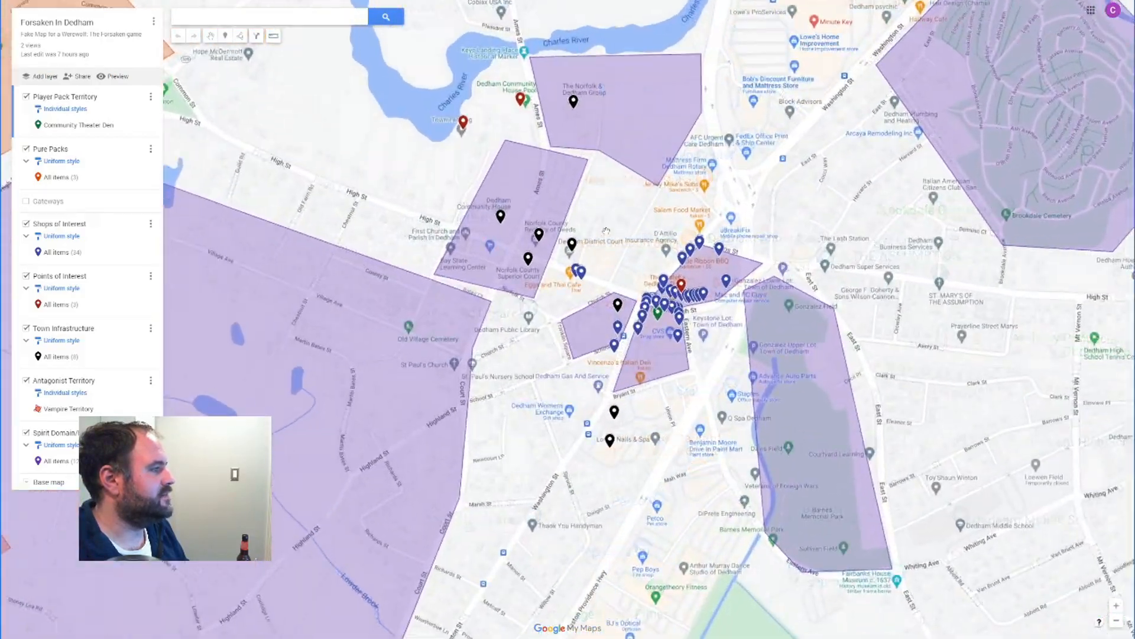
scroll(727, 281, up, 2)
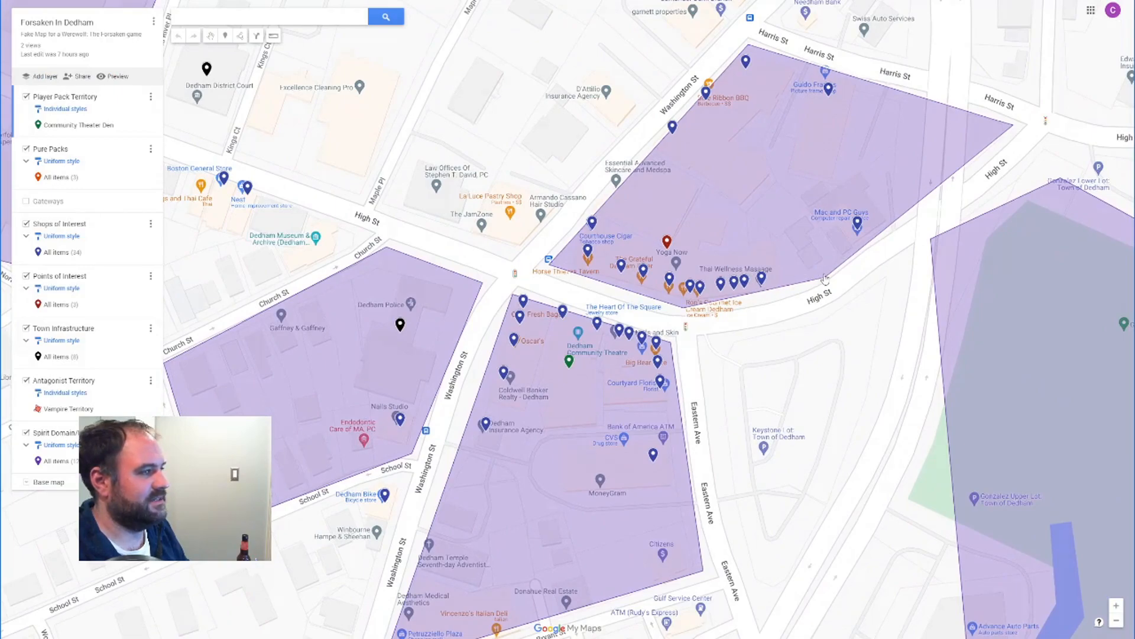
click(761, 281)
click(721, 284)
click(744, 279)
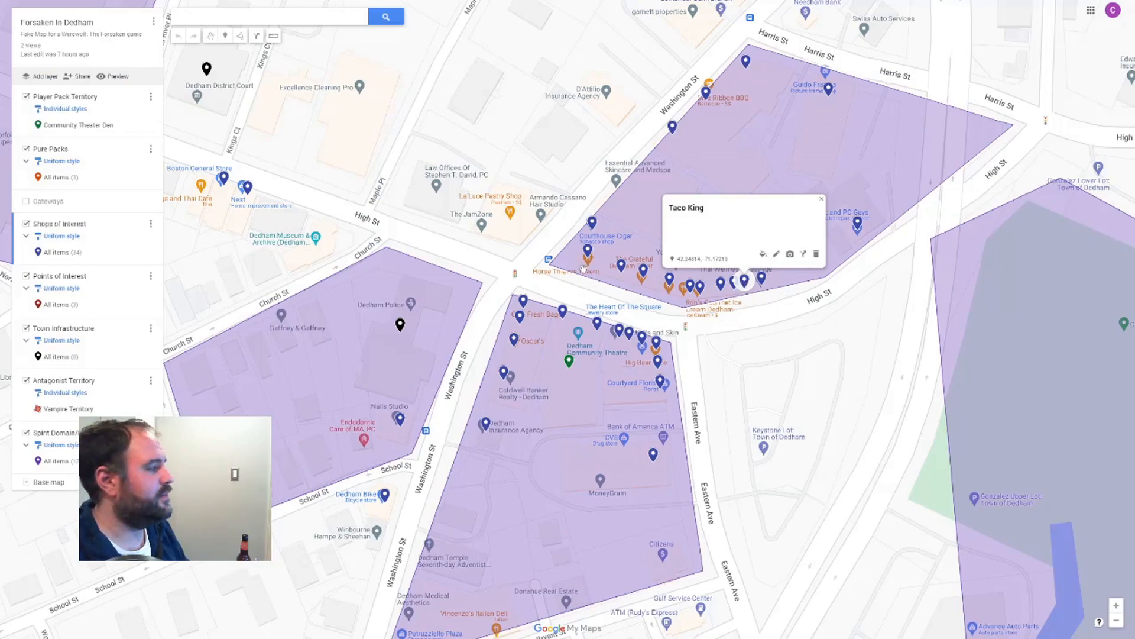
click(566, 279)
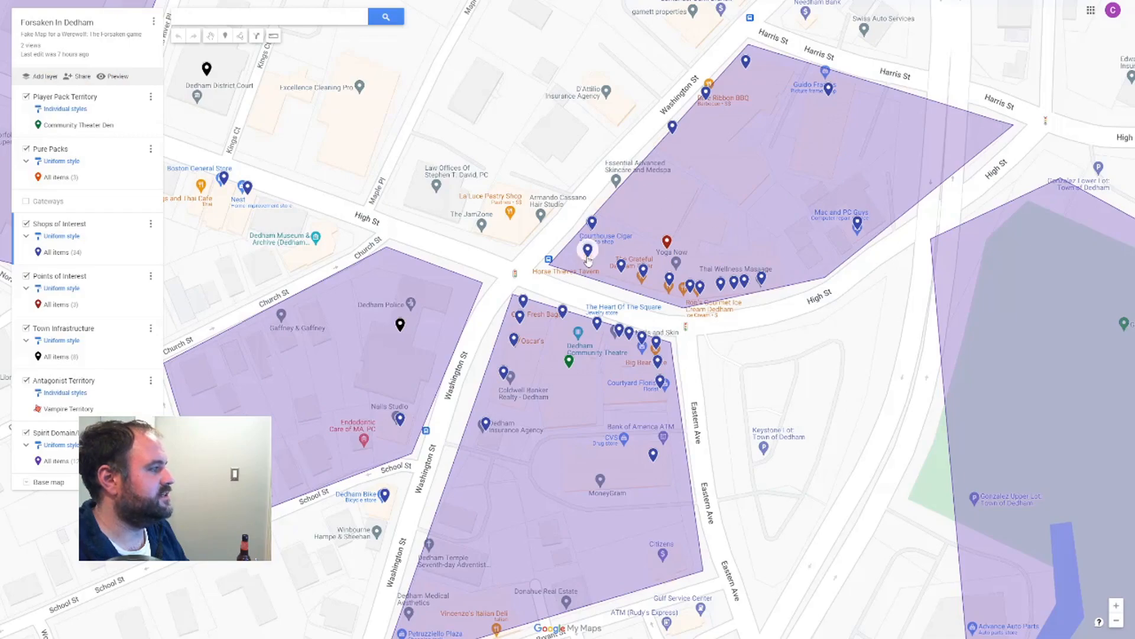
click(588, 256)
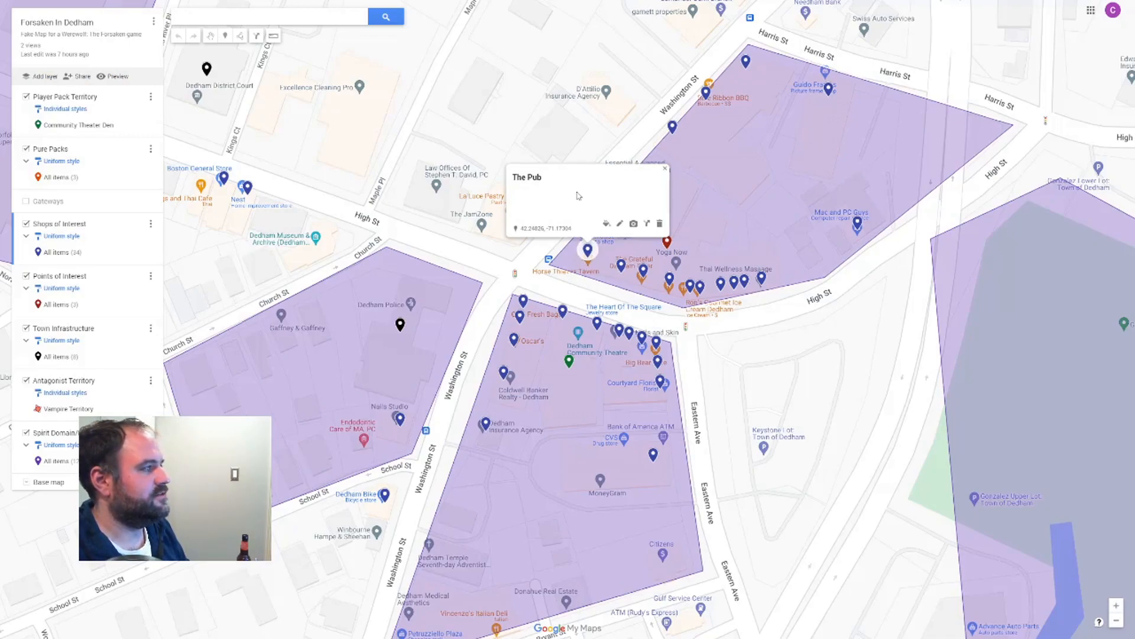
click(523, 302)
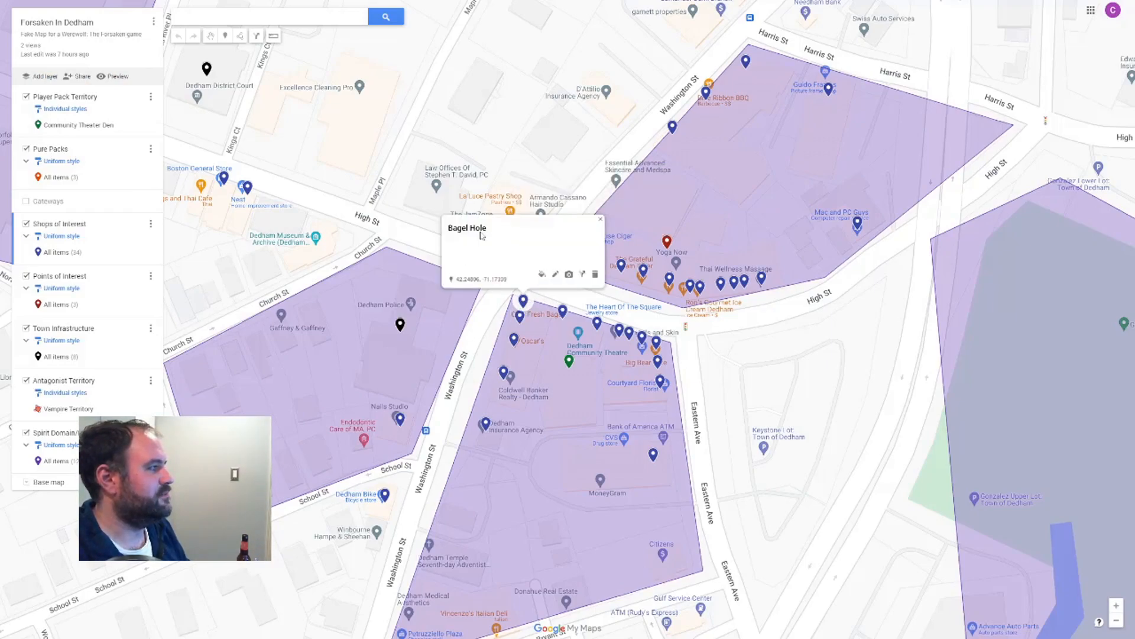
click(470, 348)
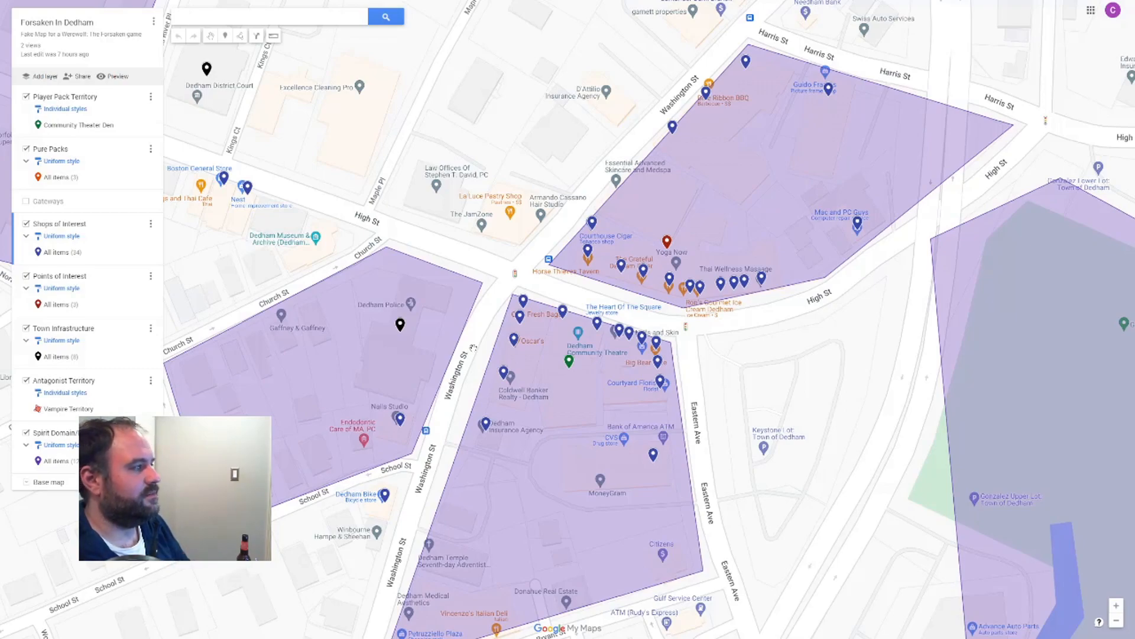
click(667, 242)
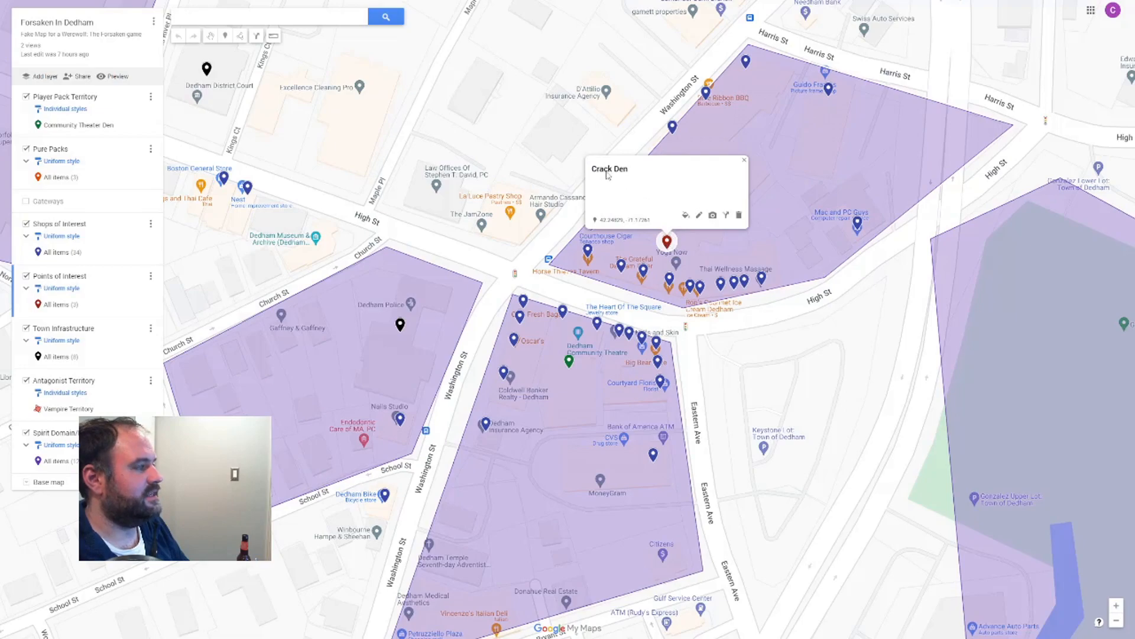
click(744, 160)
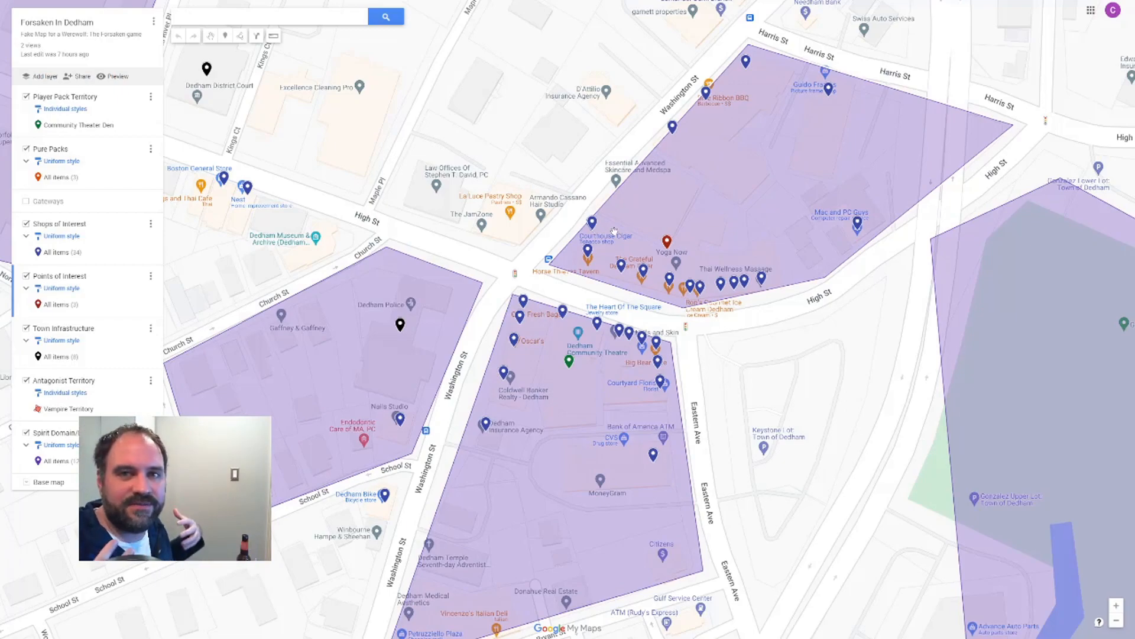
Step: Examine the infrastructure marker at The Norfolk & Dedham Group and the shop marker near Harris St, including their surrounding spirit domains
scroll(614, 231, down, 3)
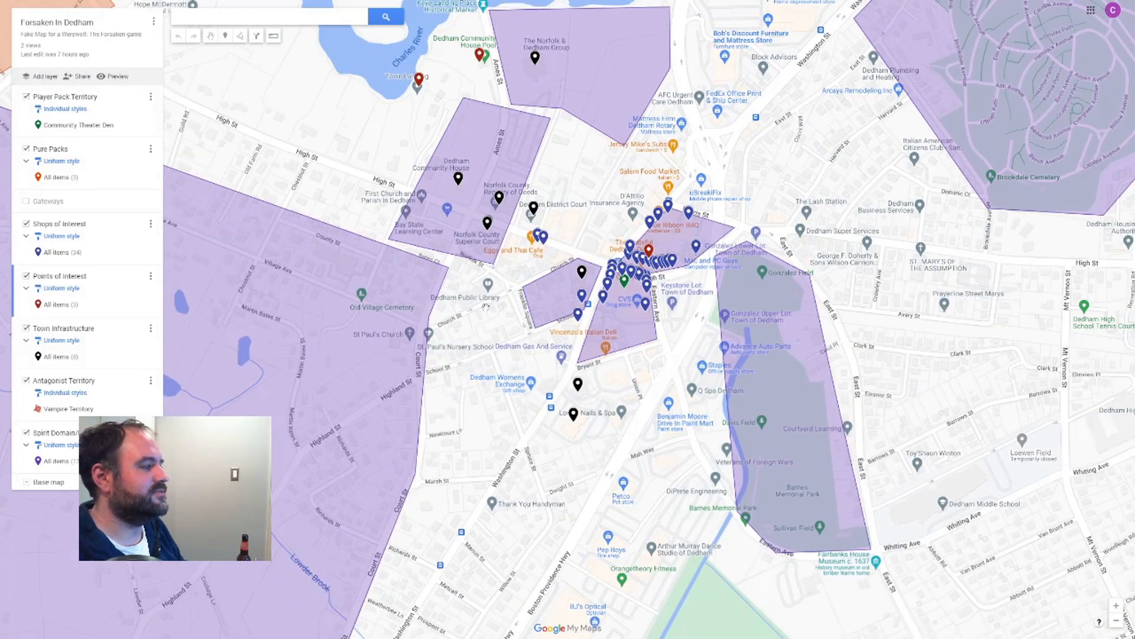
scroll(629, 370, up, 2)
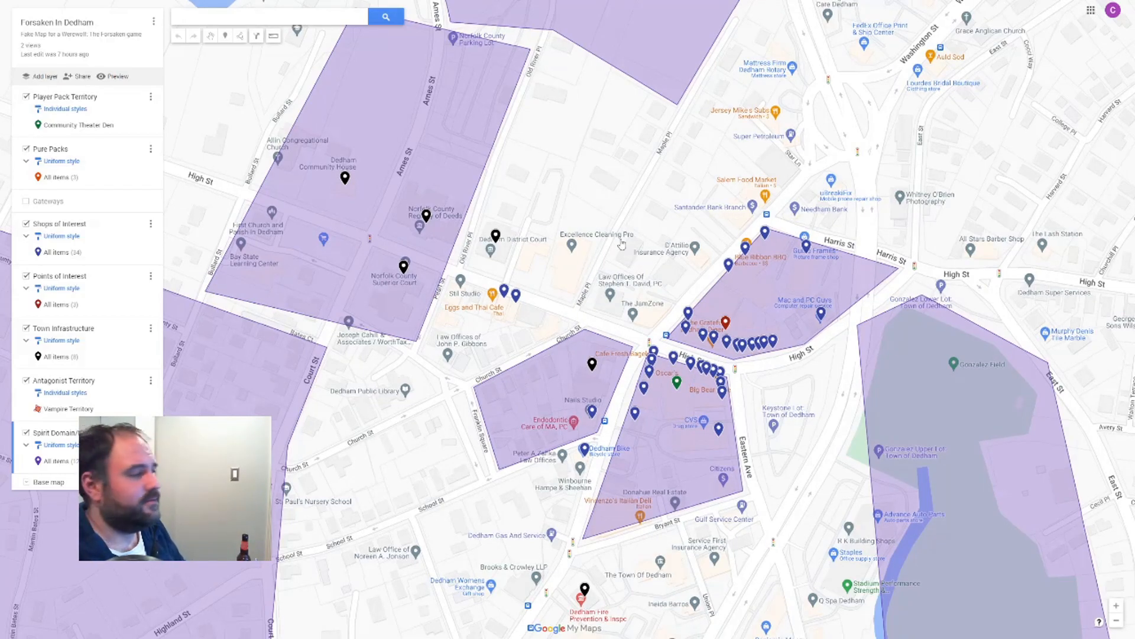
scroll(625, 240, down, 2)
drag(617, 216, 765, 259)
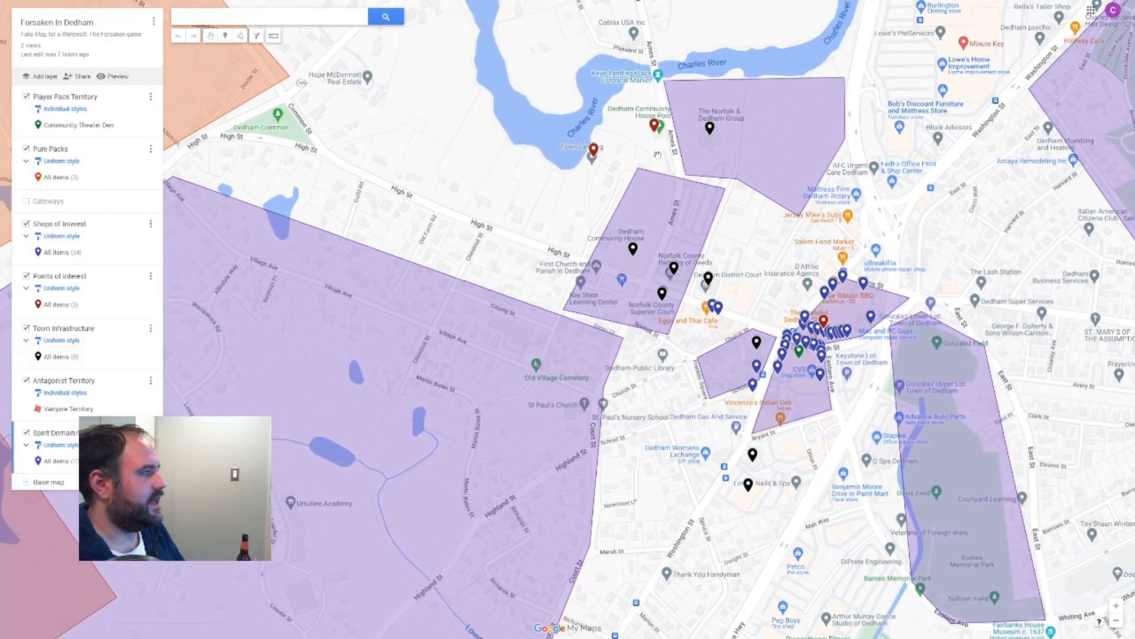
click(711, 128)
click(735, 213)
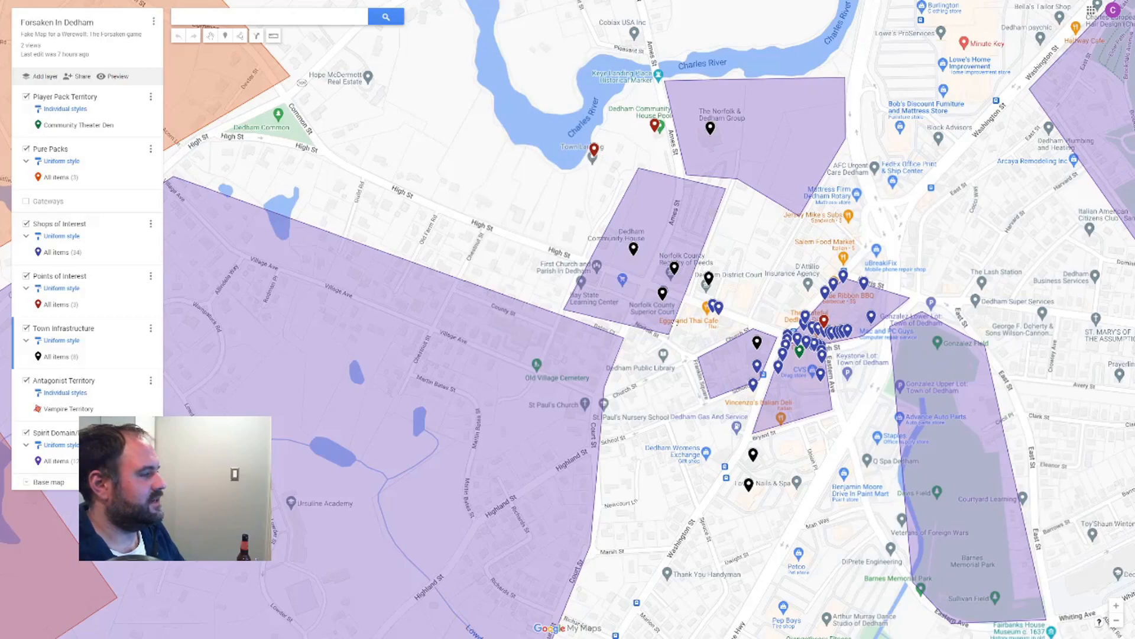
drag(866, 363, 729, 313)
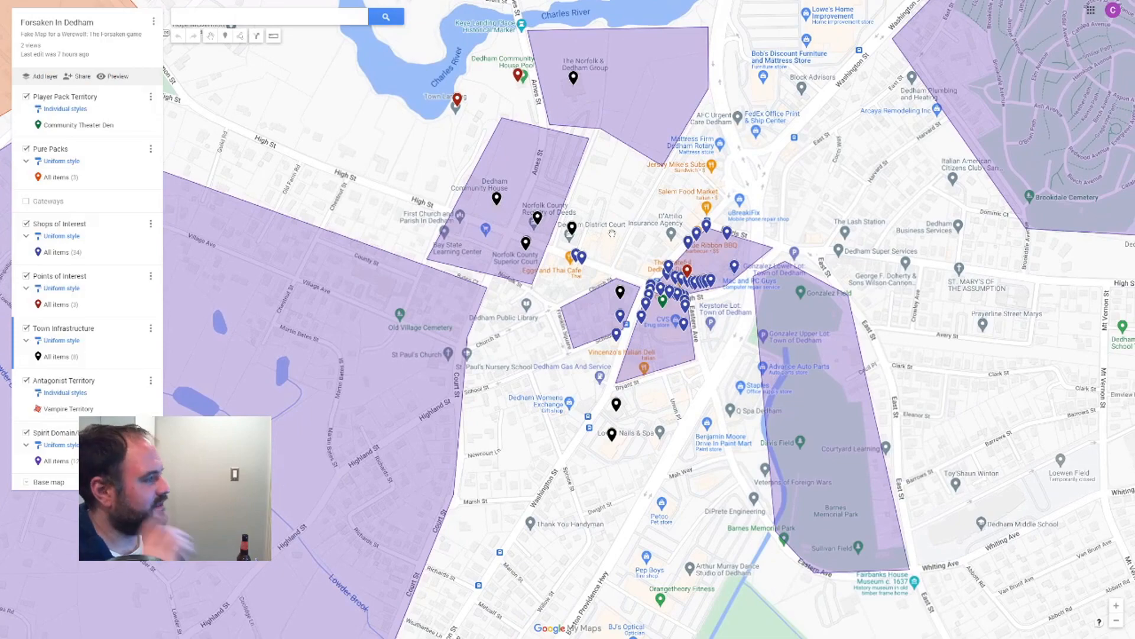
click(727, 233)
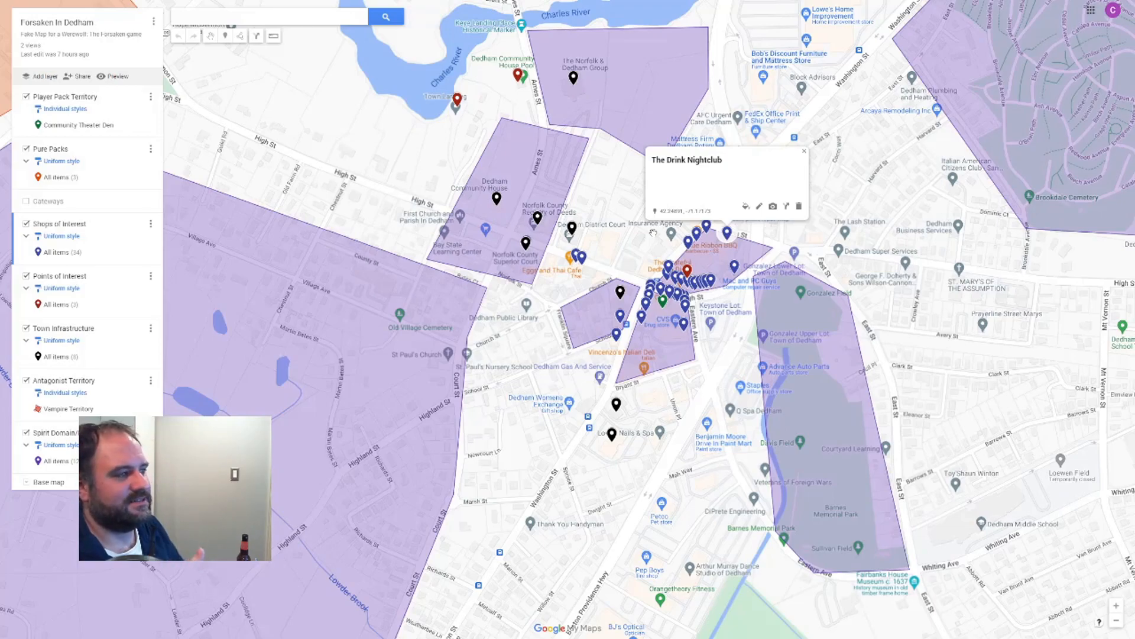
Step: Examine the orange Pure pack, red vampire and purple spirit territories surrounding central Dedham at a wider scale
scroll(652, 233, down, 2)
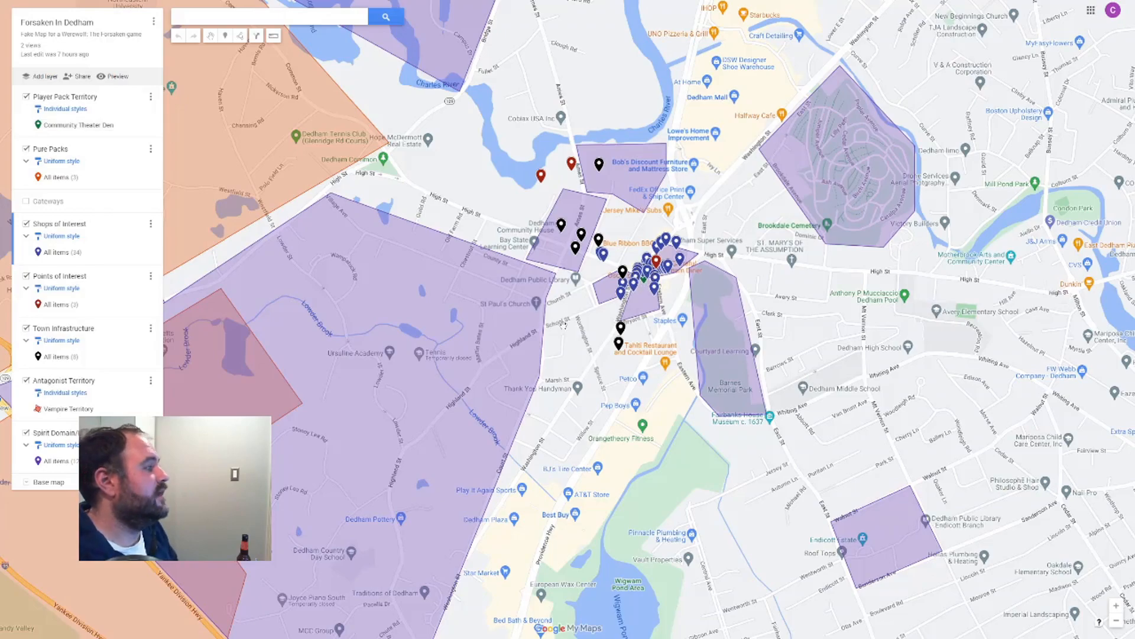
scroll(496, 313, down, 2)
drag(367, 347, 512, 373)
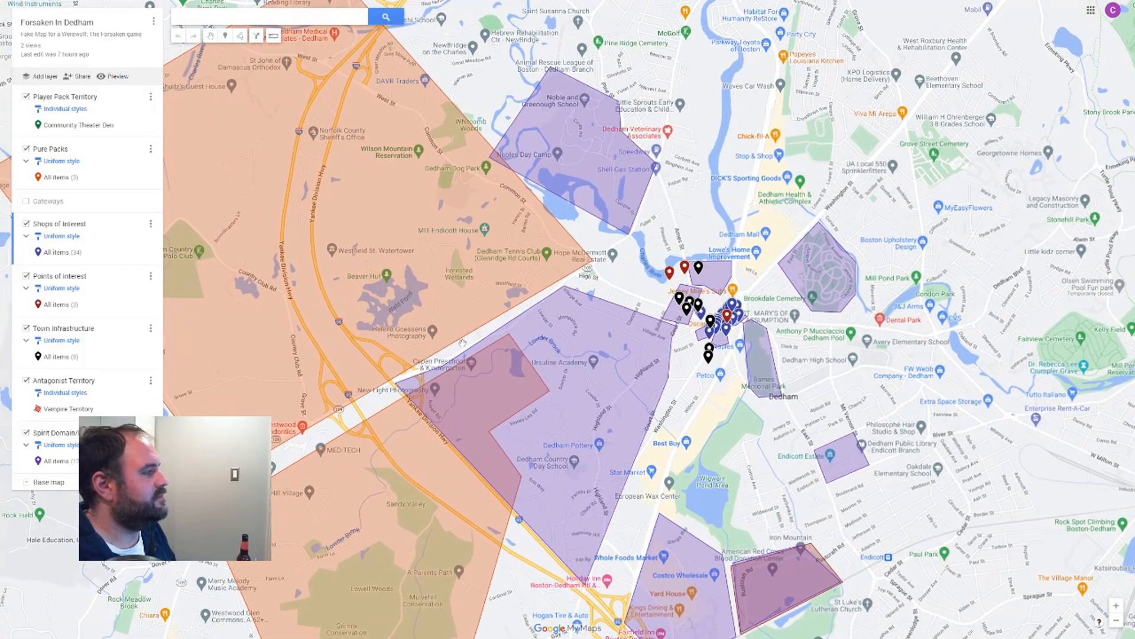
scroll(459, 344, down, 2)
scroll(479, 337, up, 2)
drag(616, 270, 522, 269)
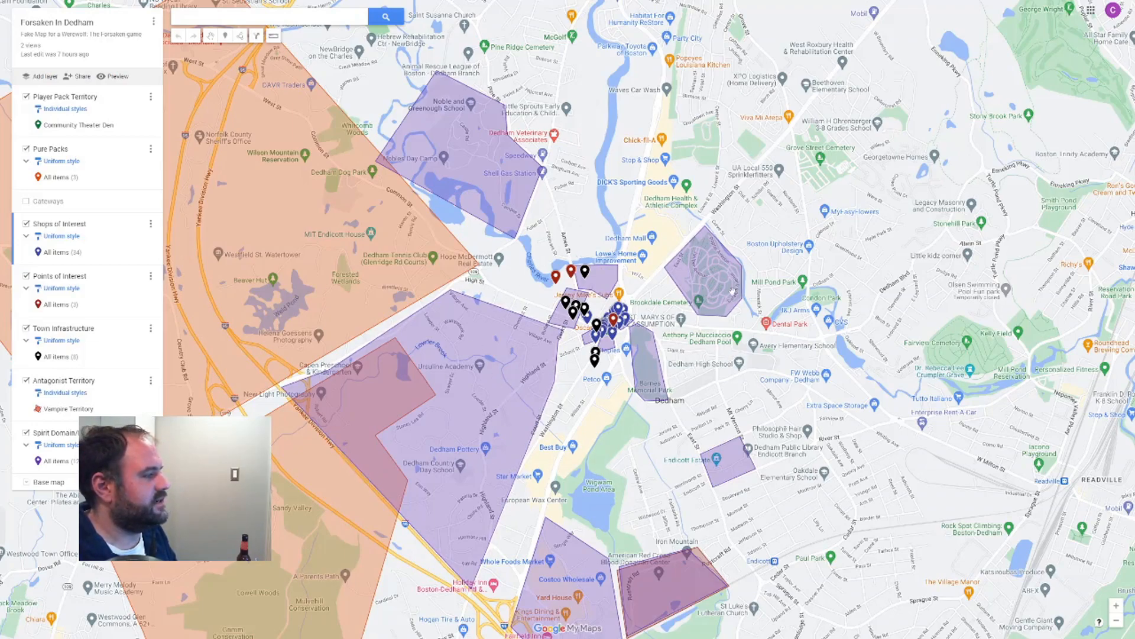
drag(702, 391, 711, 364)
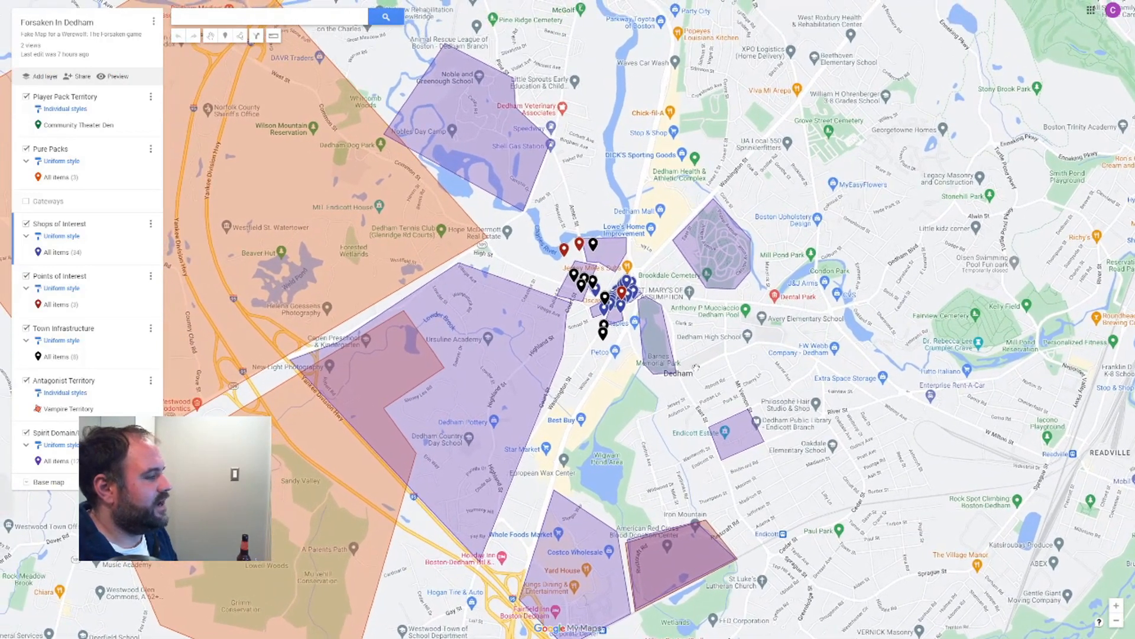
Step: Draw a four-sided polygon of about 2.18 square miles over central Dedham without naming it, and delete it again
click(240, 36)
click(270, 54)
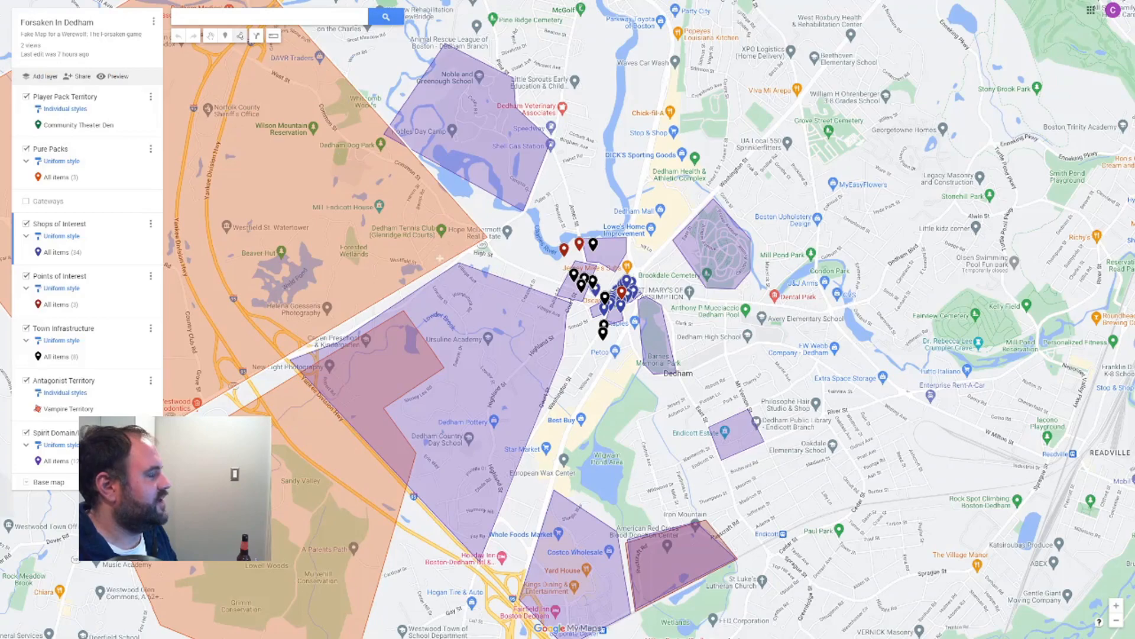
click(387, 242)
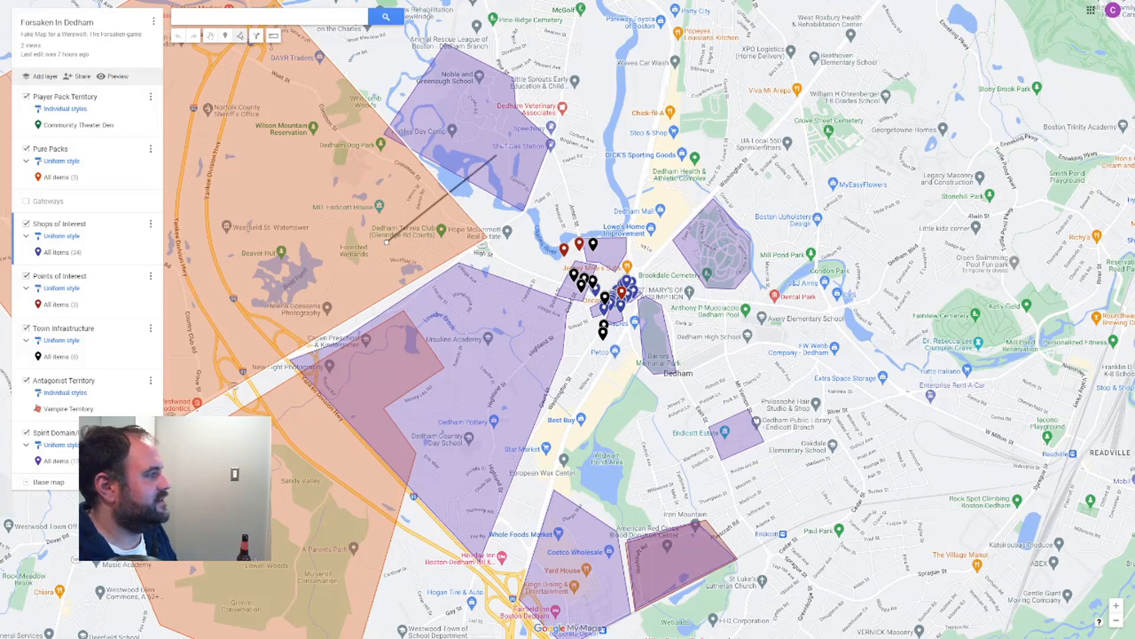
click(596, 76)
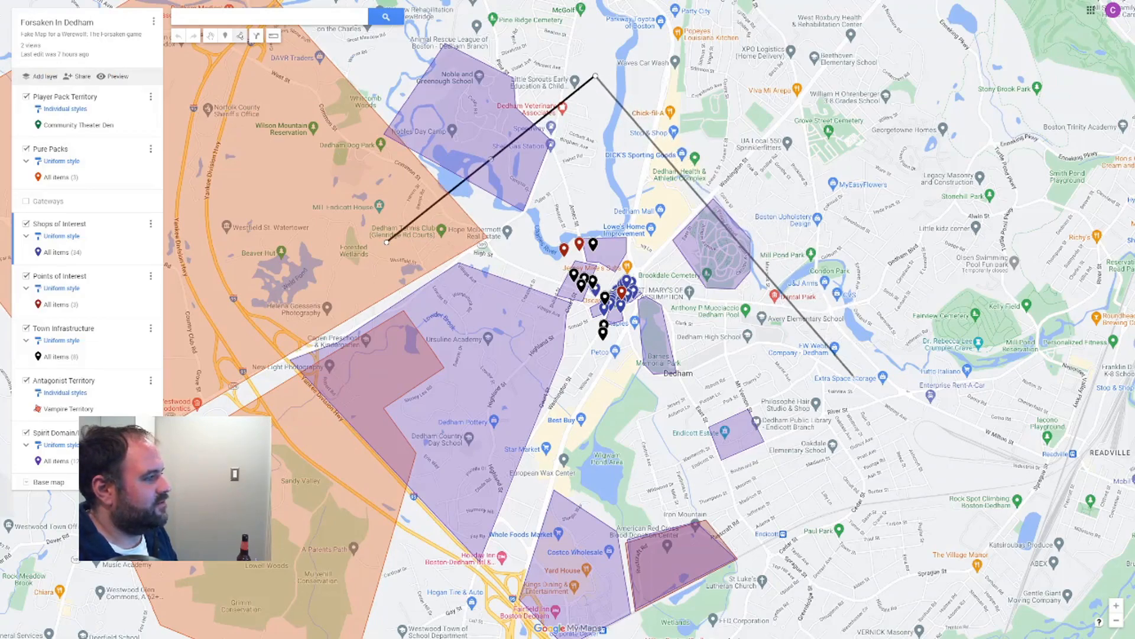
click(863, 396)
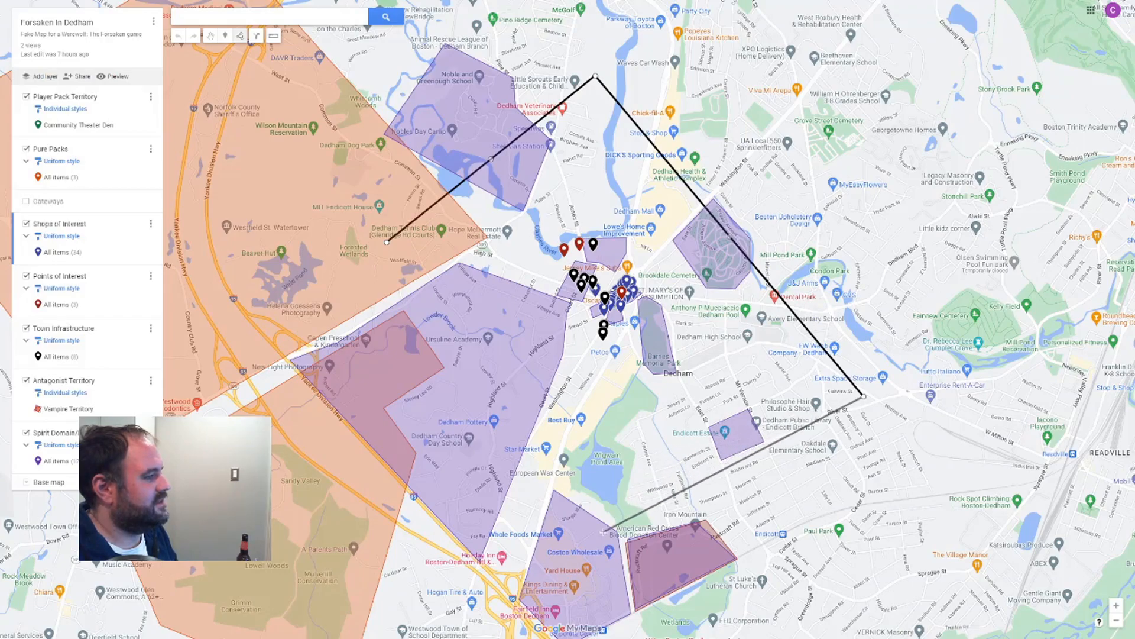
click(600, 535)
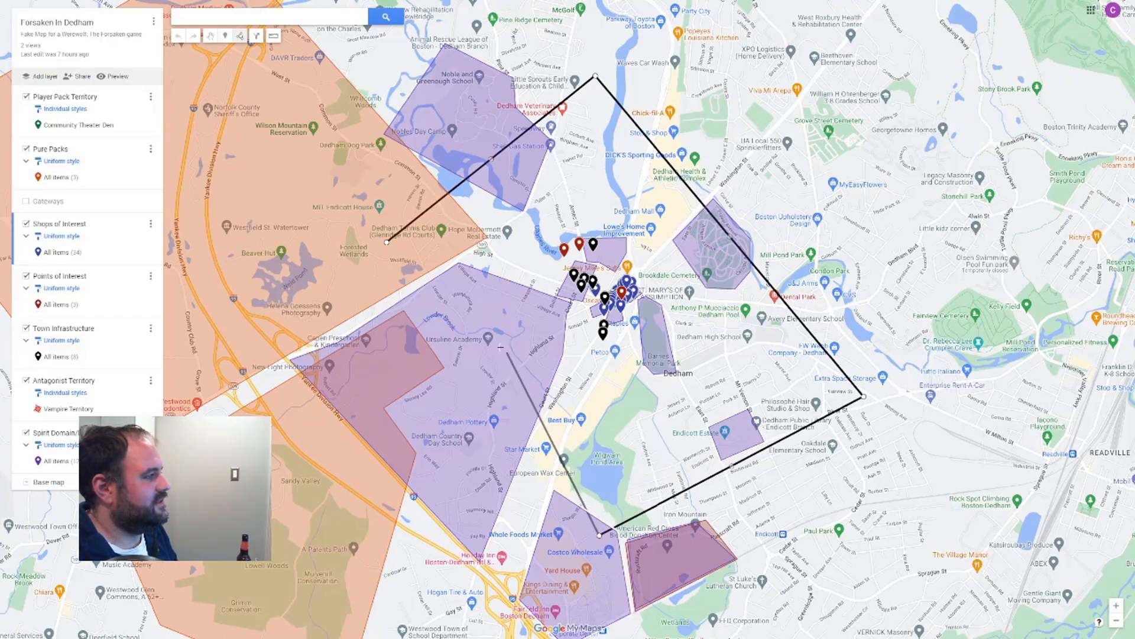
click(387, 242)
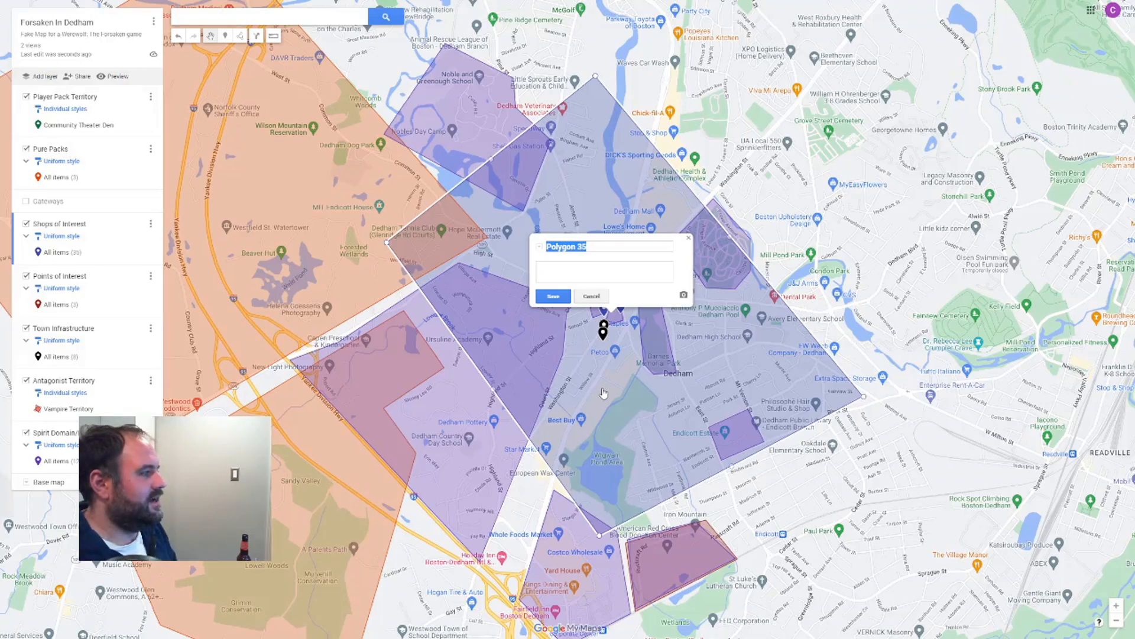
click(593, 298)
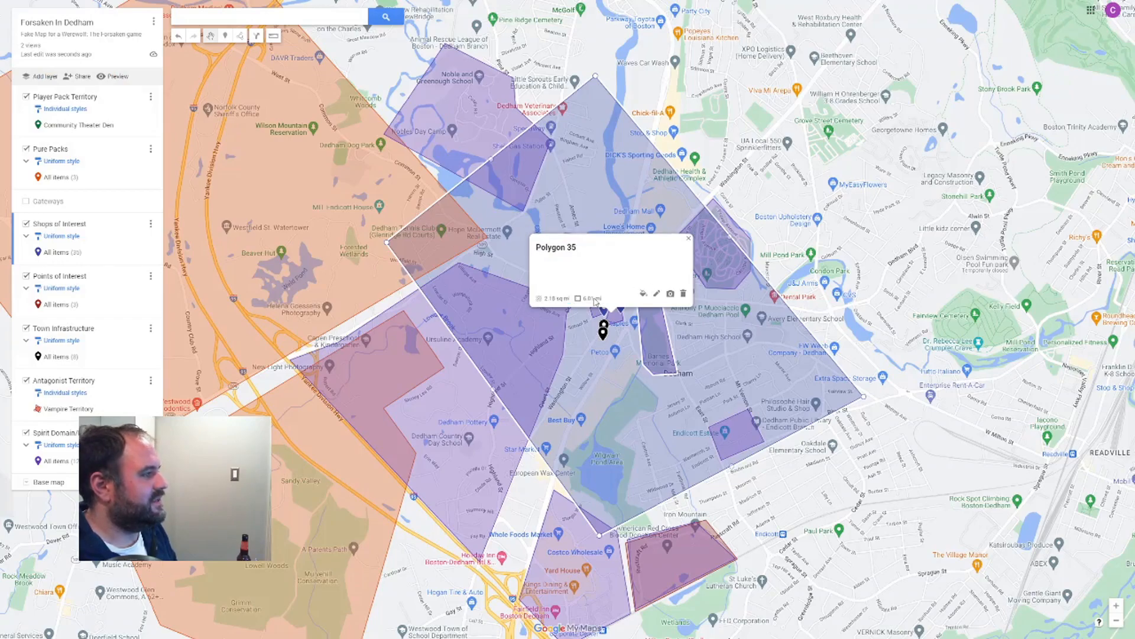
click(683, 293)
Step: Examine the central Dedham markers up close and compare their location with the outlying territories across the town
scroll(617, 302, up, 2)
scroll(616, 302, up, 3)
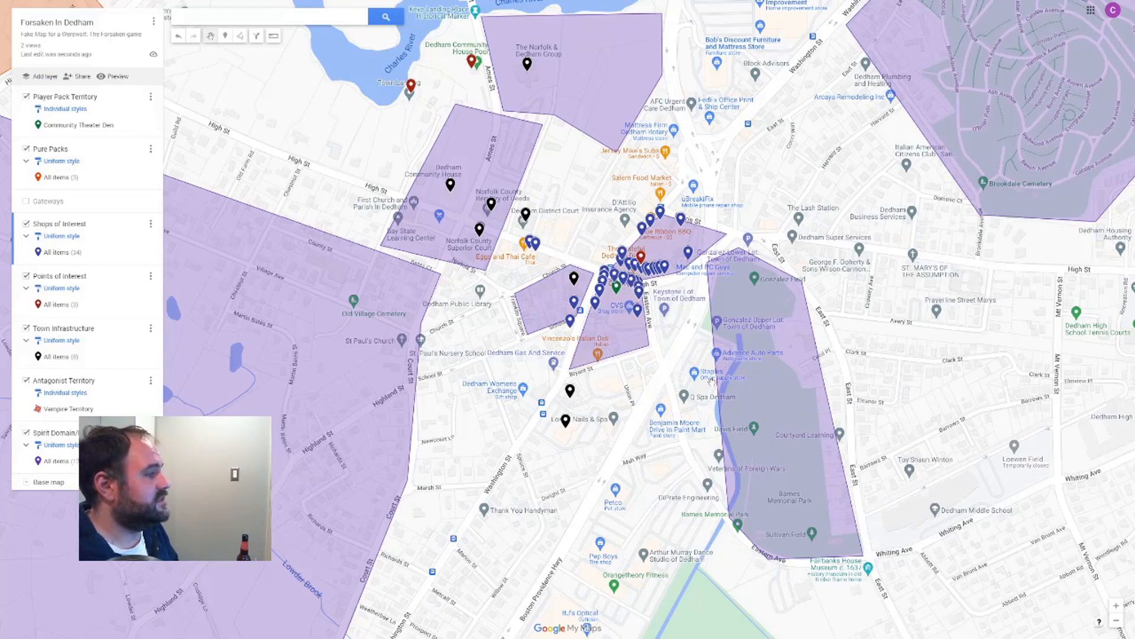
drag(696, 405, 672, 338)
drag(679, 507, 657, 201)
scroll(650, 417, down, 1)
drag(621, 353, 619, 503)
scroll(637, 266, down, 1)
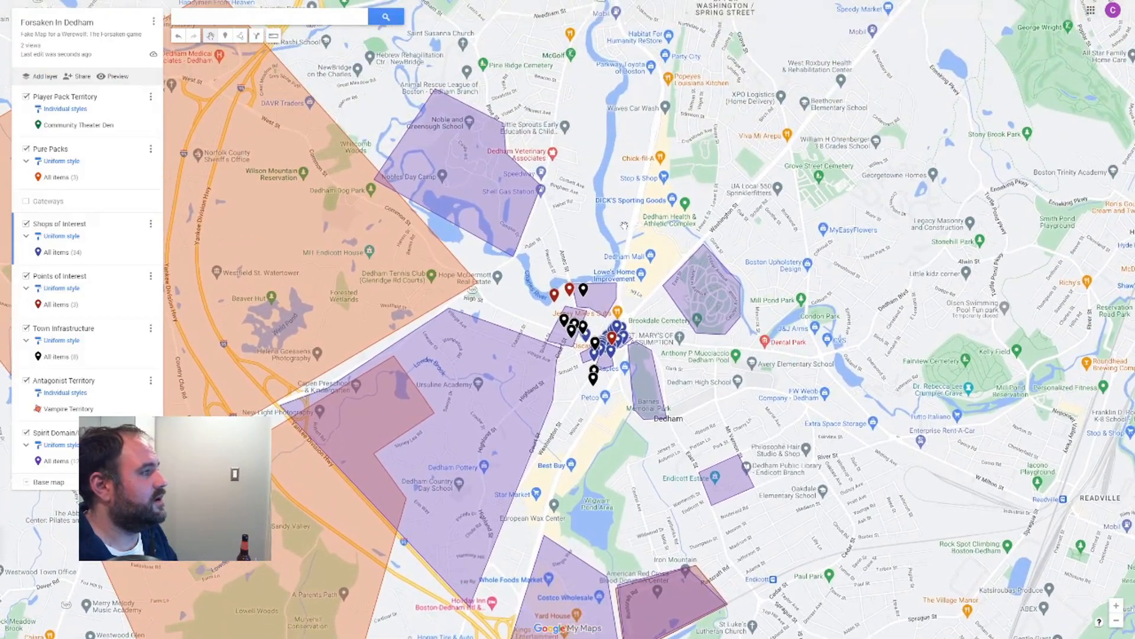
drag(712, 49, 724, 147)
drag(614, 370, 558, 336)
drag(712, 180, 638, 235)
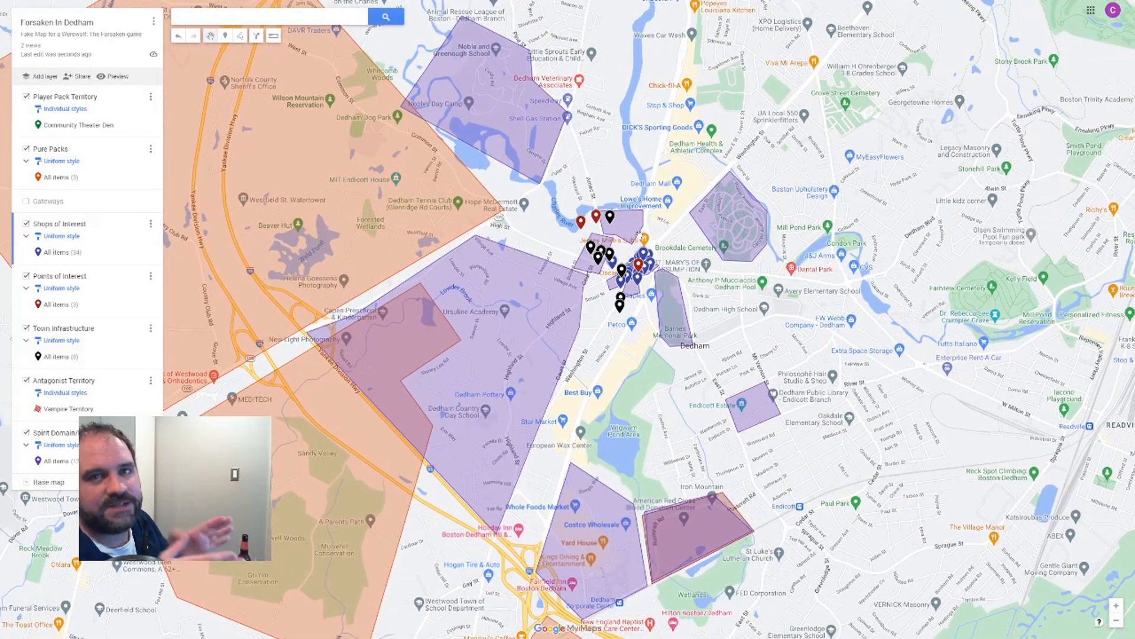